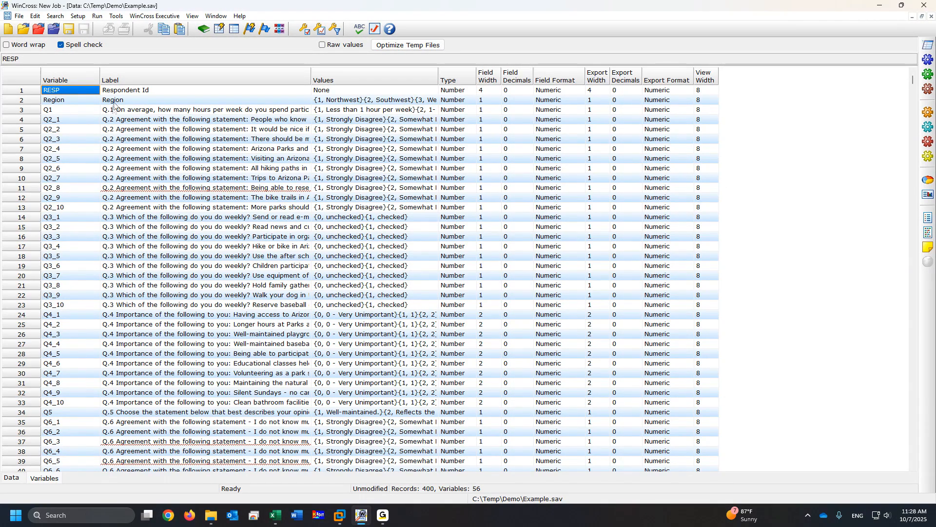
# Review the variable names, labels and value codes of the first variables in the data file
pyautogui.keyDown('shift'); pyautogui.click(83, 97); pyautogui.keyUp('shift')
pyautogui.click(82, 93)
pyautogui.moveTo(83, 88); pyautogui.dragTo(89, 130)
pyautogui.moveTo(132, 91); pyautogui.dragTo(136, 130)
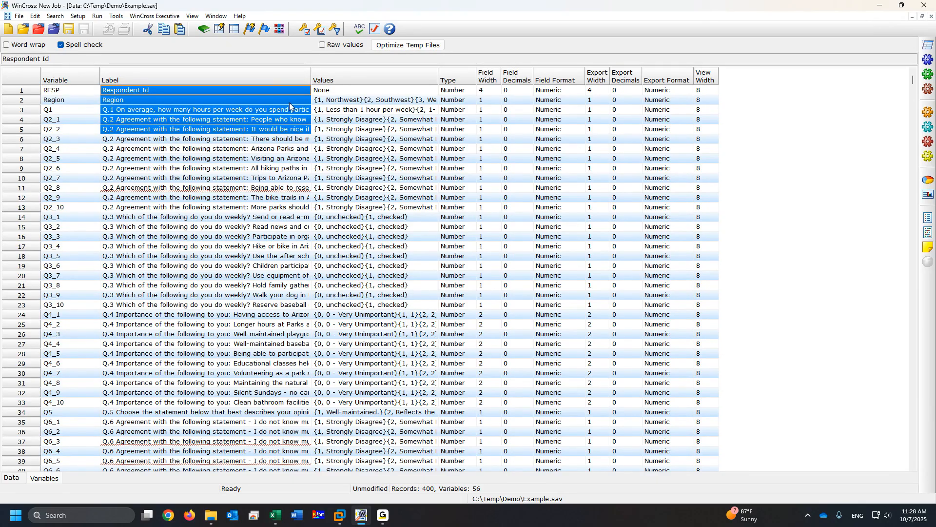
pyautogui.moveTo(328, 90); pyautogui.dragTo(317, 120)
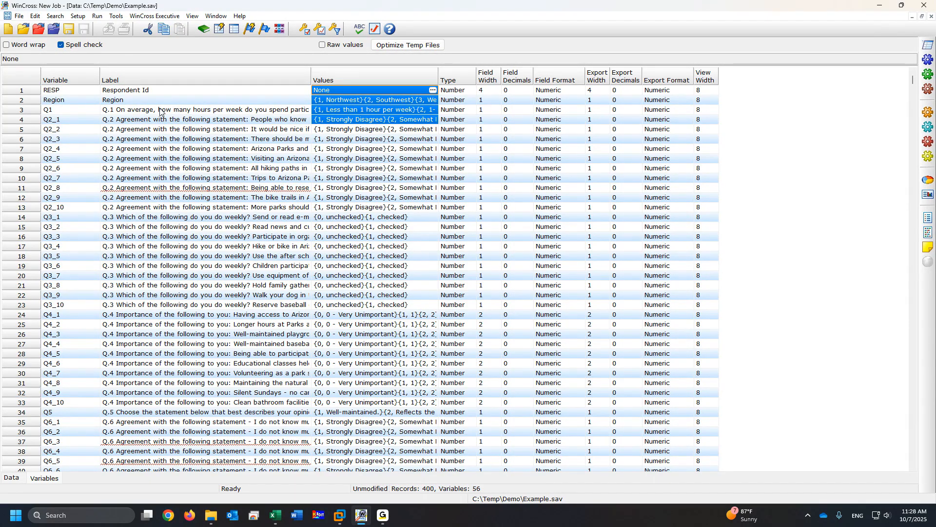
pyautogui.click(152, 91)
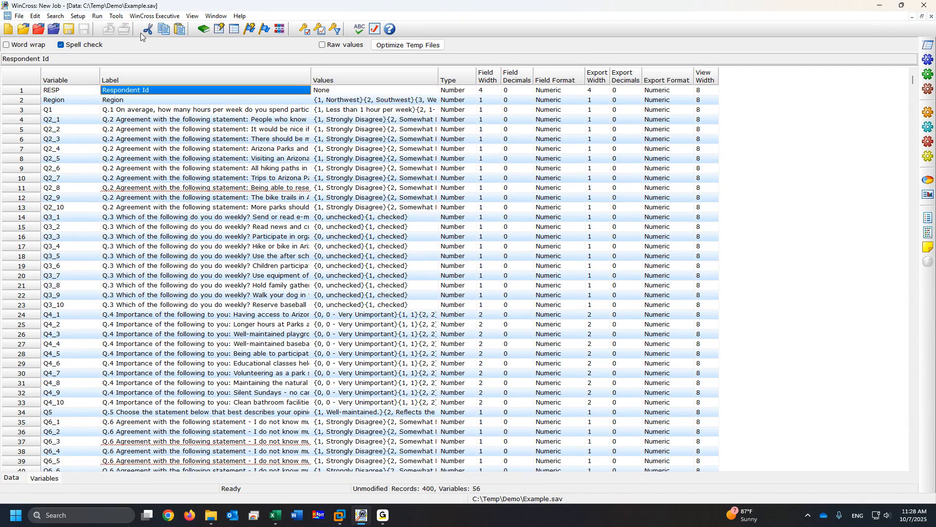
# Automatically create tables from all variables with Express Tables from Variable Data and accept them into the job
pyautogui.click(79, 16)
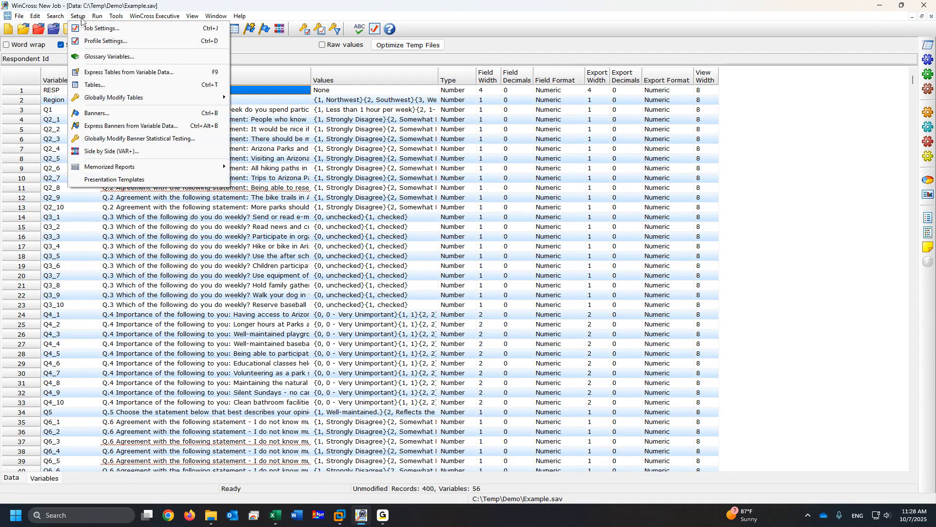
pyautogui.click(125, 74)
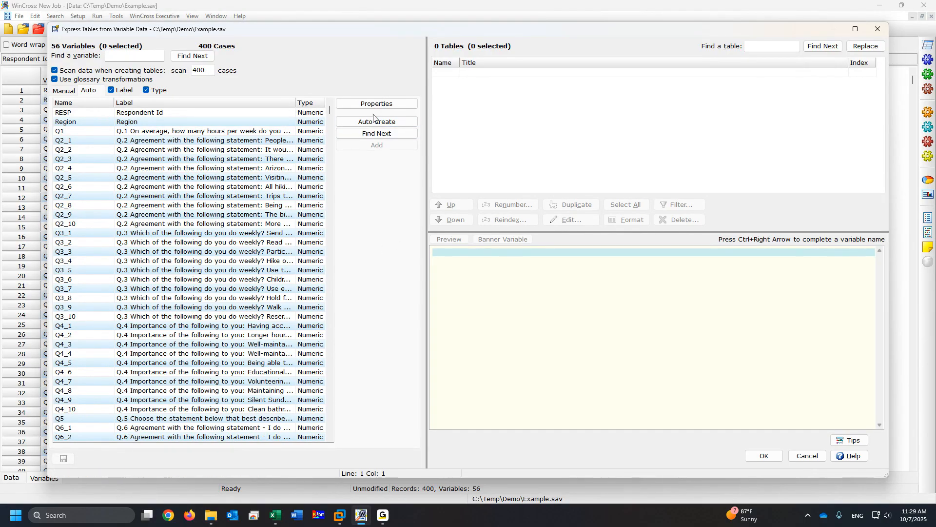
pyautogui.click(378, 126)
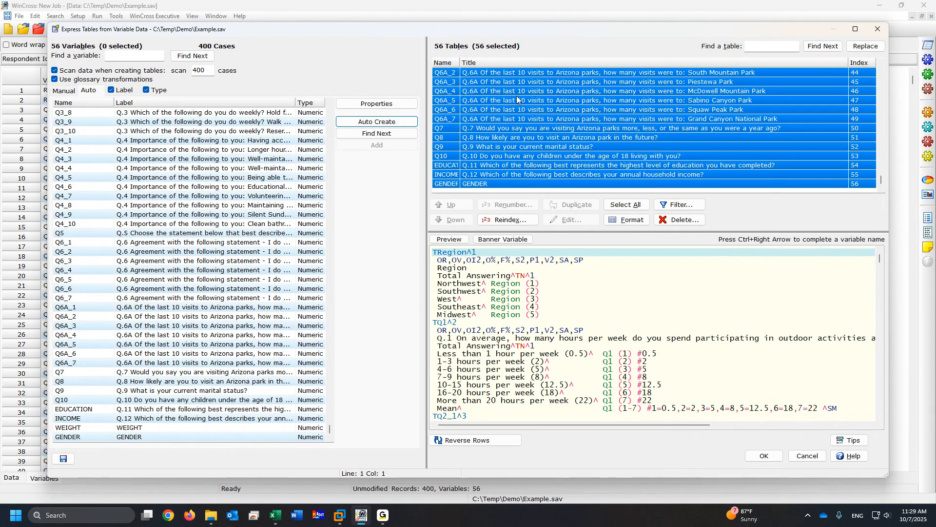
pyautogui.scroll(7, 561, 127)
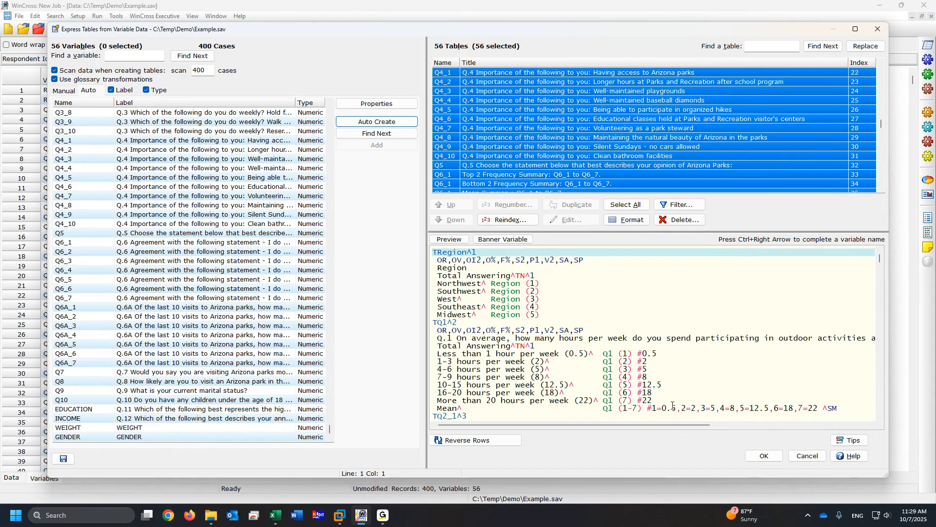
pyautogui.click(764, 455)
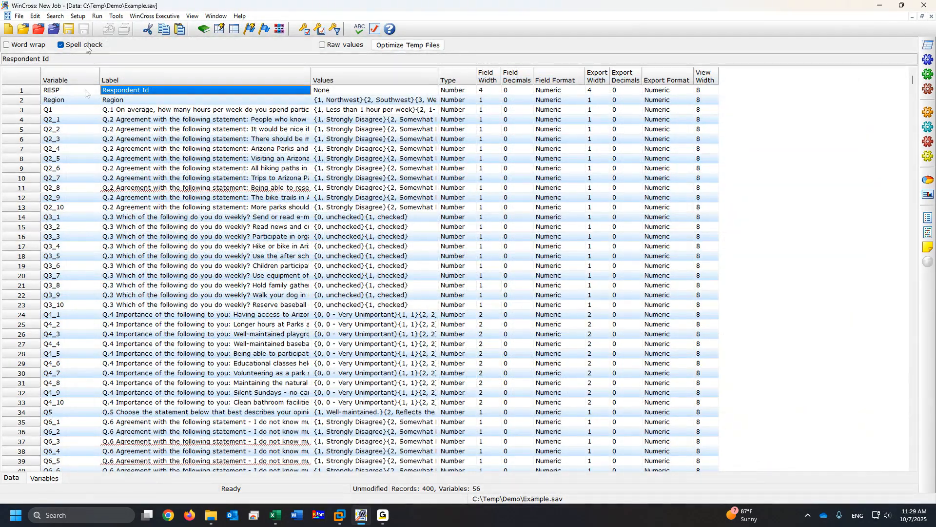
# Run all the created tables for 400 cases as an enhanced text report with a table of contents
pyautogui.click(97, 16)
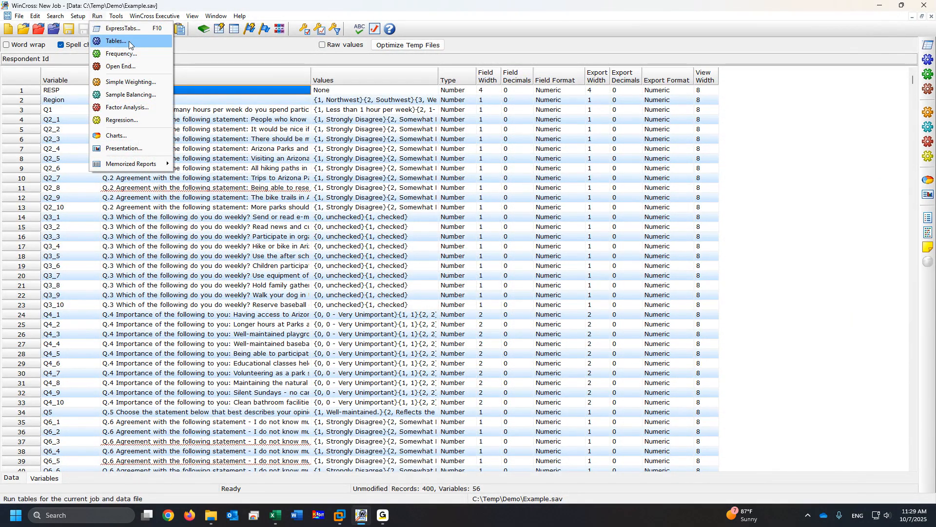
pyautogui.click(130, 43)
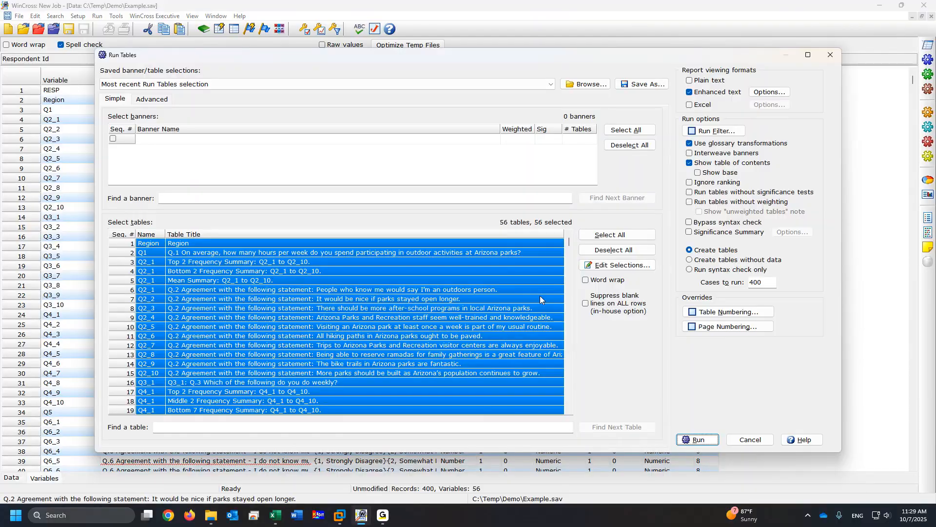
pyautogui.click(698, 439)
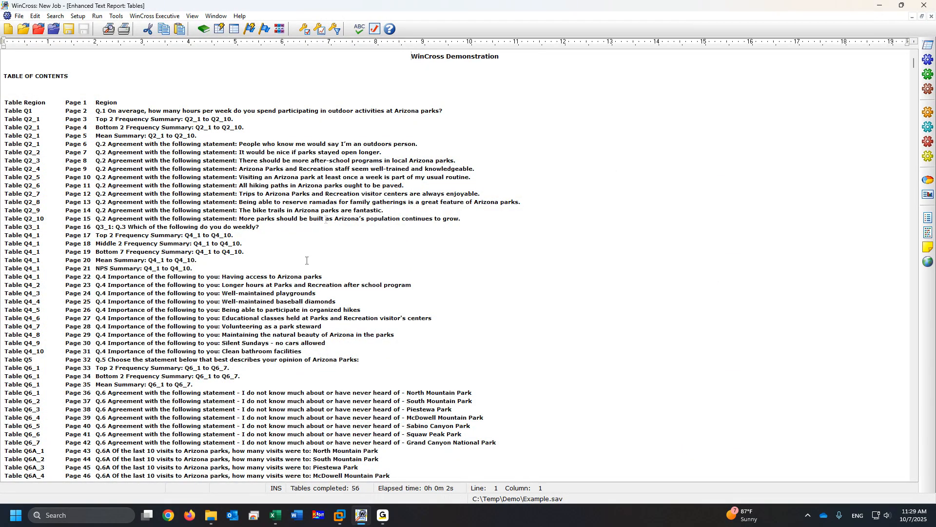
# Look through the report's table of contents and the Region table
pyautogui.scroll(-1, 304, 276)
pyautogui.scroll(-2, 304, 276)
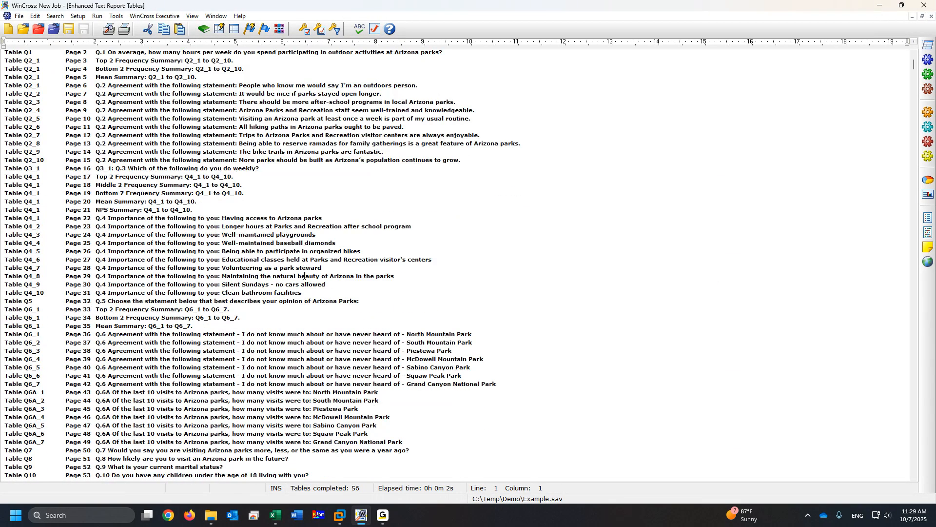
pyautogui.scroll(-14, 304, 276)
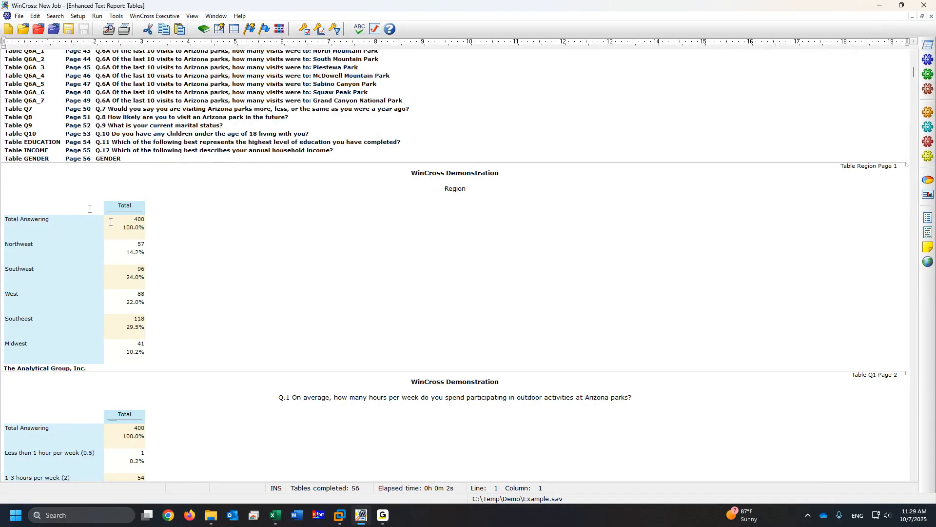
pyautogui.scroll(-8, 127, 281)
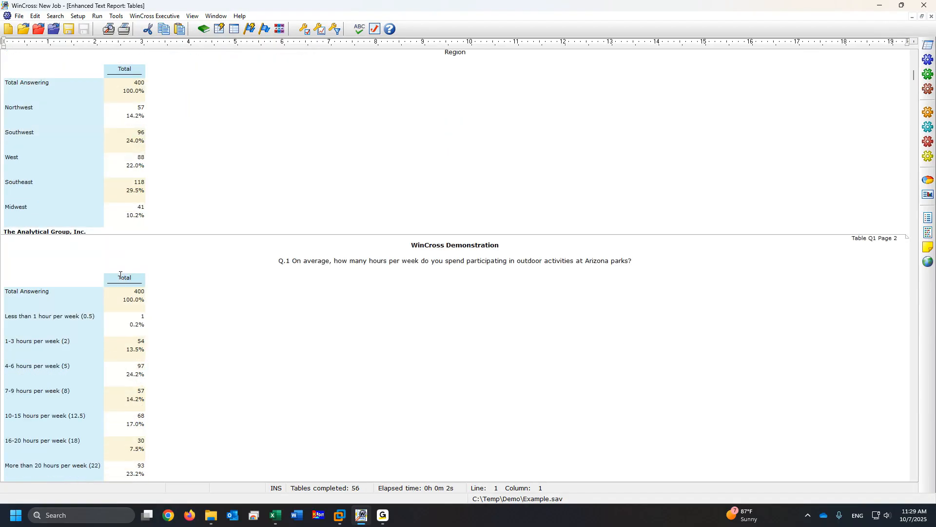
# Examine the Q1 table's title, the midpoint values in its hour-range labels and its Mean row
pyautogui.scroll(-2, 251, 252)
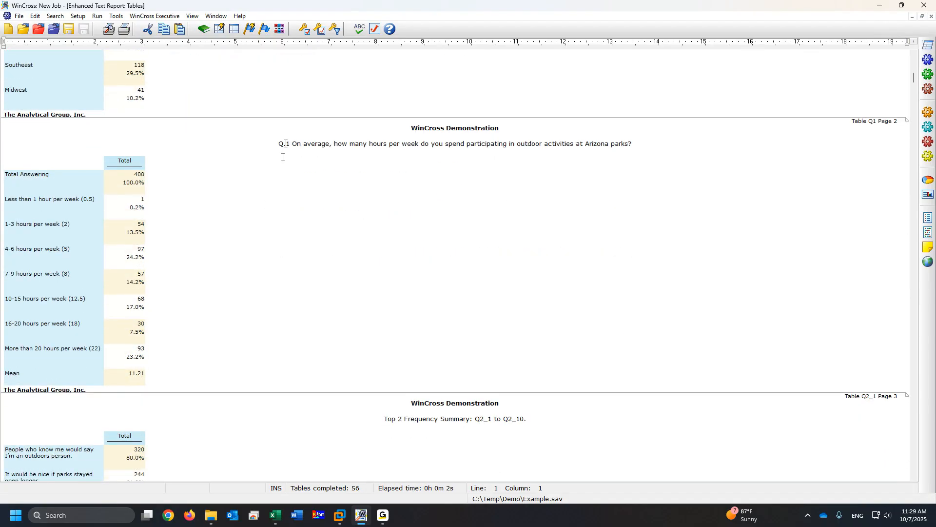
pyautogui.moveTo(281, 144); pyautogui.dragTo(627, 146)
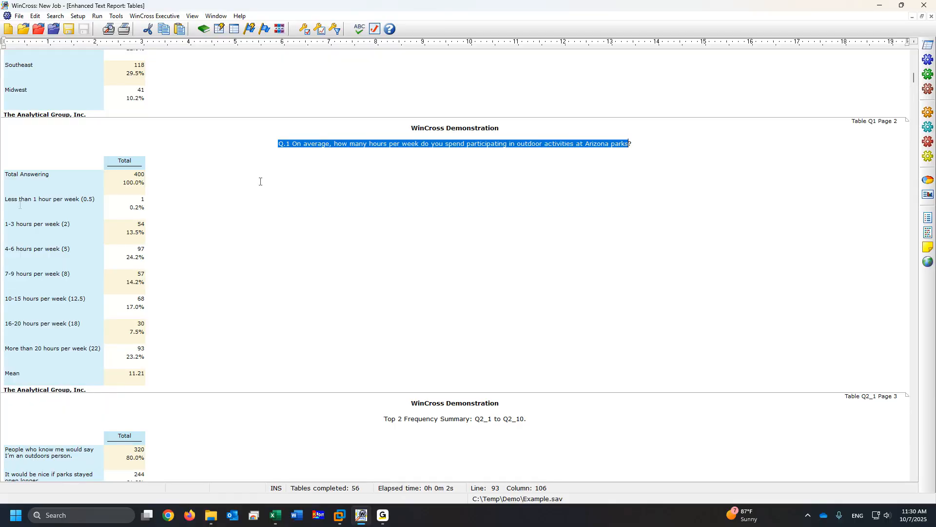
pyautogui.click(21, 373)
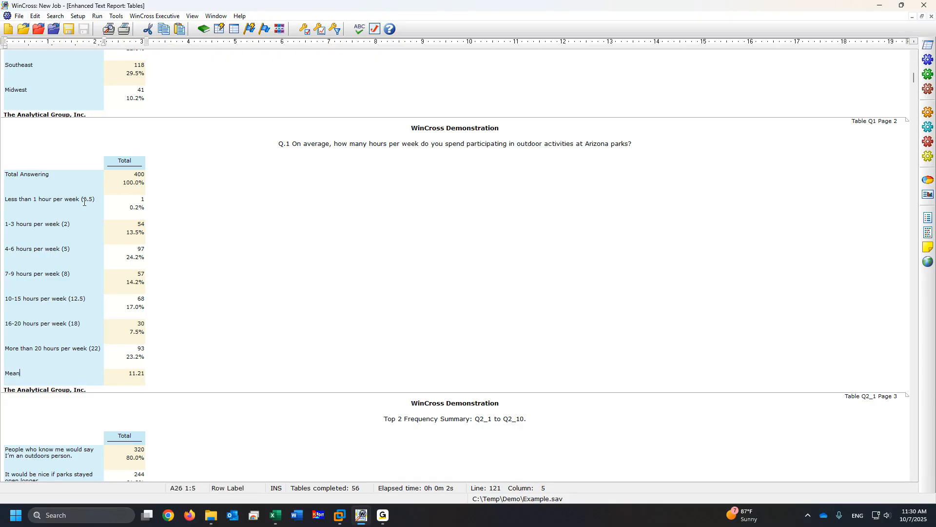
pyautogui.moveTo(79, 200); pyautogui.dragTo(91, 201)
pyautogui.moveTo(60, 225); pyautogui.dragTo(77, 224)
pyautogui.moveTo(127, 374); pyautogui.dragTo(141, 373)
# Examine the Top 2, Bottom 2 and Mean summary tables for Q2_1 to Q2_10
pyautogui.scroll(-10, 180, 244)
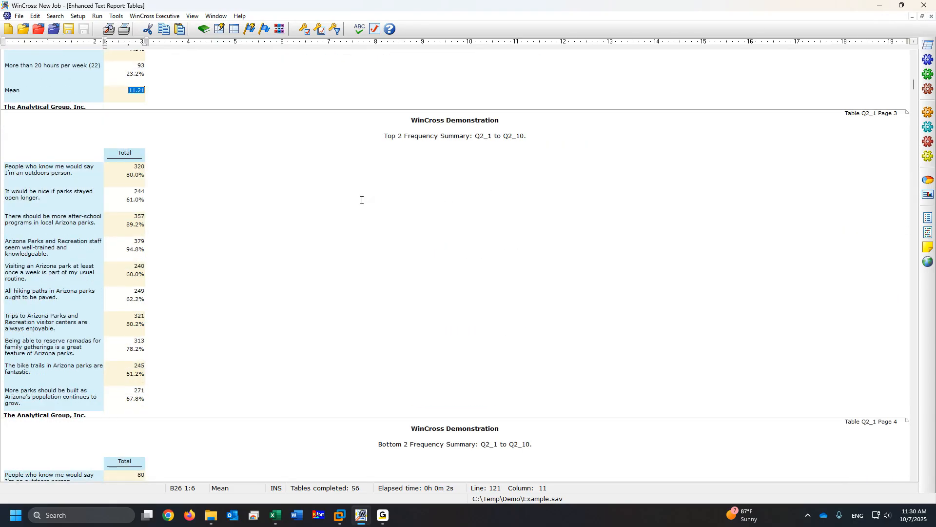
pyautogui.scroll(-1, 355, 168)
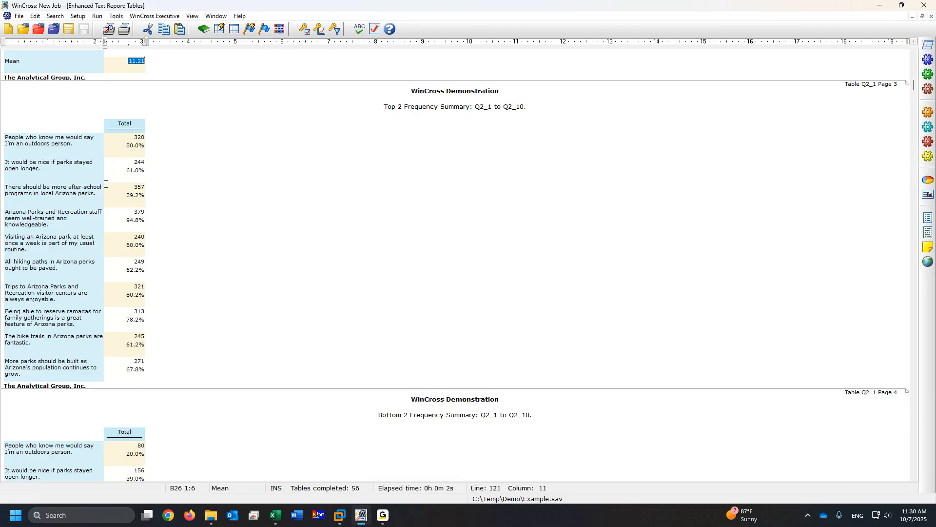
pyautogui.moveTo(32, 140); pyautogui.dragTo(178, 232)
pyautogui.scroll(-8, 299, 250)
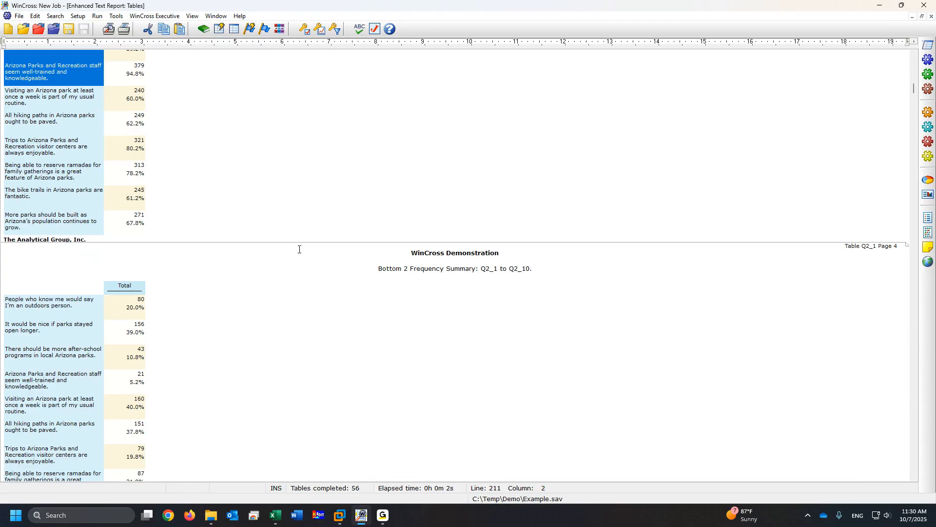
pyautogui.scroll(-11, 299, 250)
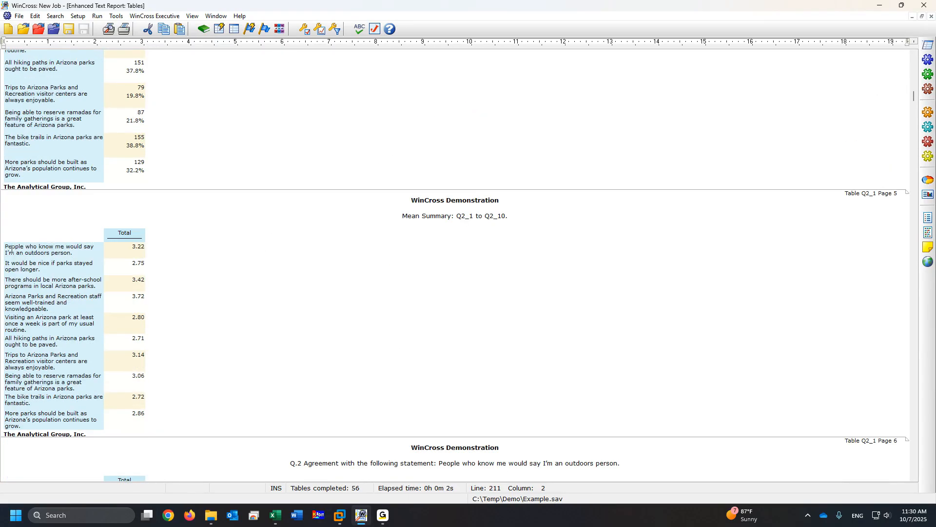
pyautogui.scroll(-10, 29, 247)
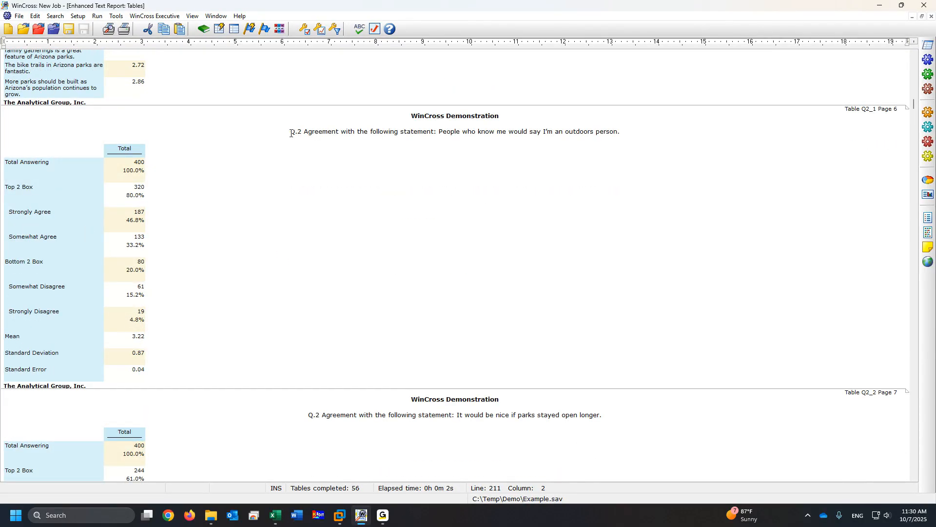
# Examine the first individual Q.2 agreement table, including its title, rating order, Top 2 and Bottom 2 Box nets, and statistics rows
pyautogui.moveTo(290, 134); pyautogui.dragTo(419, 131)
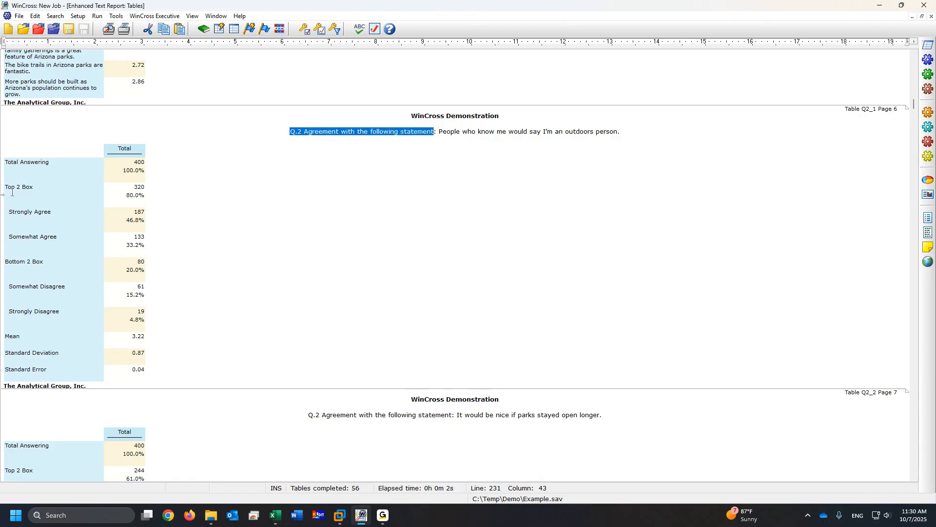
pyautogui.moveTo(9, 212); pyautogui.dragTo(50, 212)
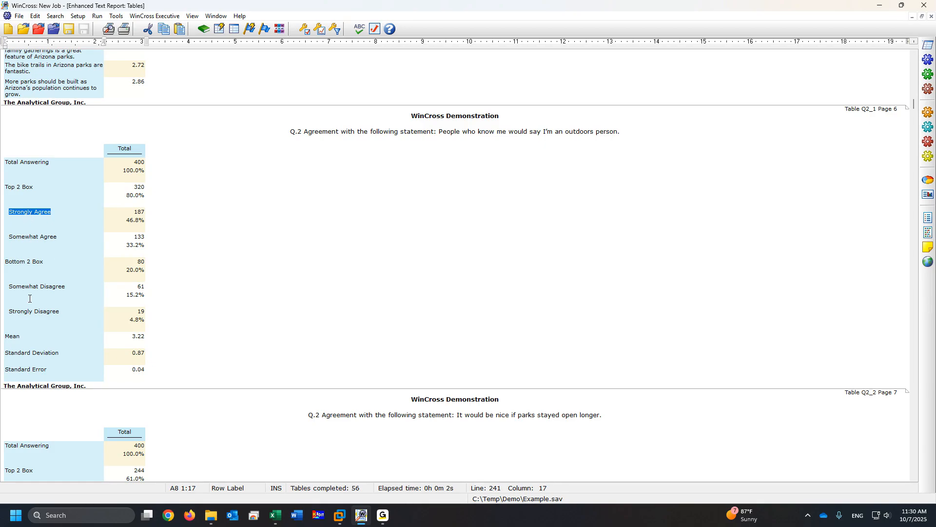
pyautogui.moveTo(9, 313); pyautogui.dragTo(60, 313)
pyautogui.doubleClick(9, 187)
pyautogui.moveTo(9, 187); pyautogui.dragTo(40, 188)
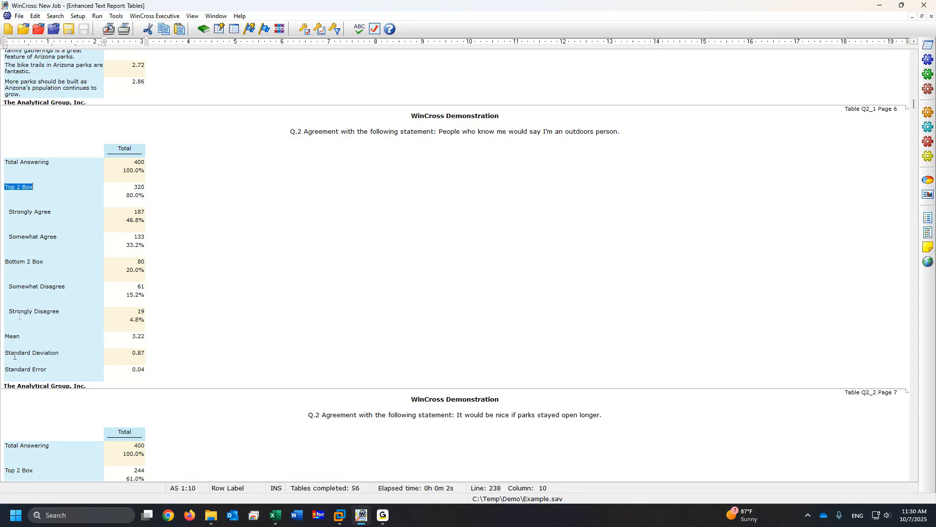
pyautogui.moveTo(7, 336); pyautogui.dragTo(139, 367)
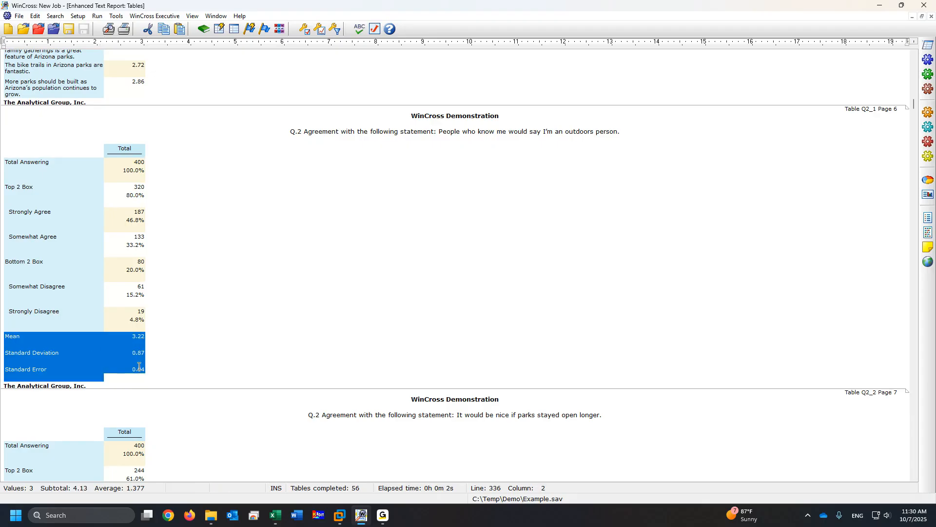
pyautogui.click(22, 187)
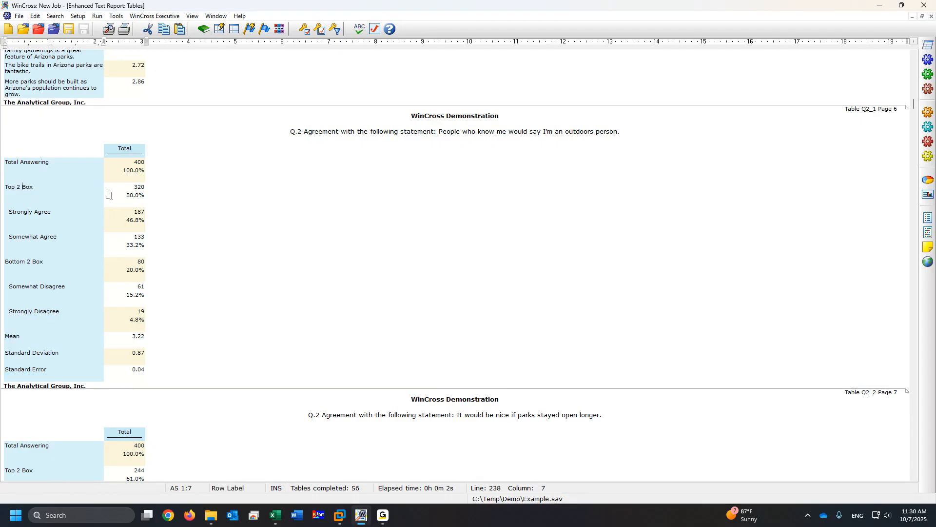
pyautogui.scroll(-1, 222, 209)
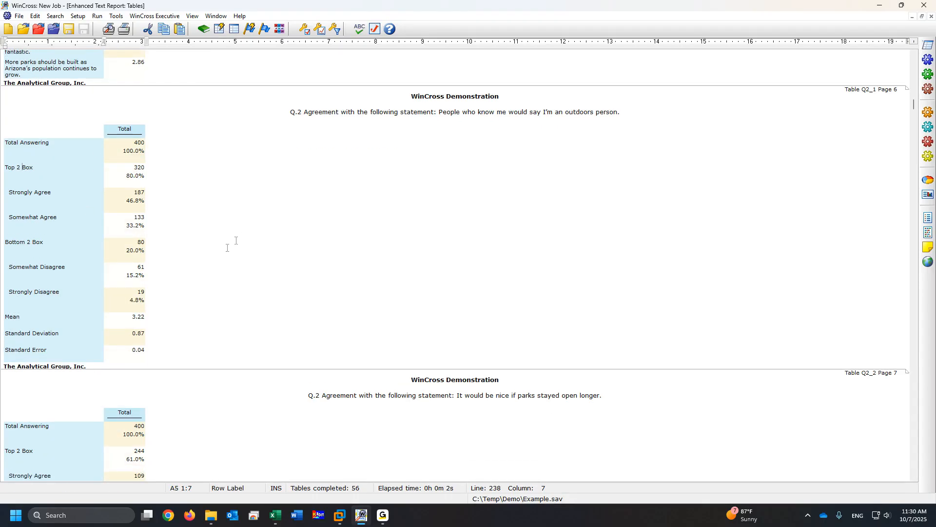
# Review the Auto Table Creation settings of Express Tables for rating scales, wording, single response, multiple response and open ends
pyautogui.click(79, 17)
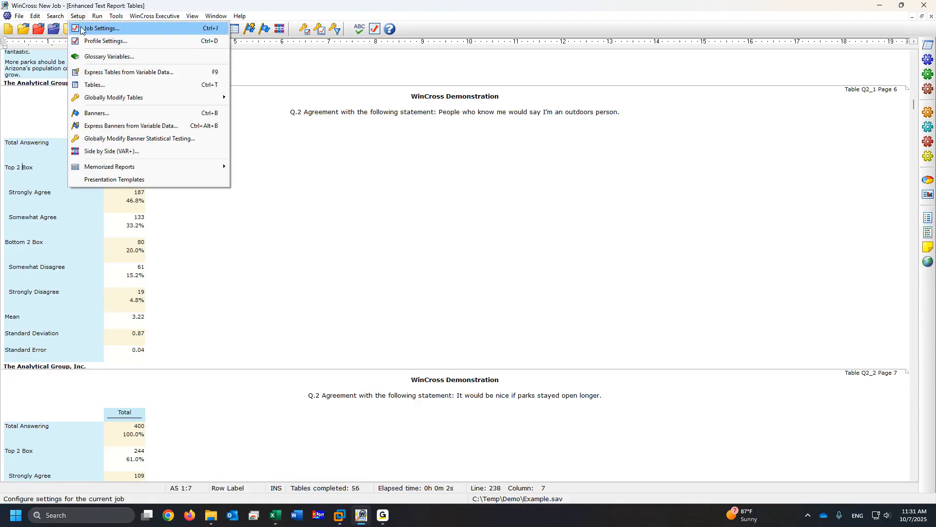
pyautogui.click(118, 74)
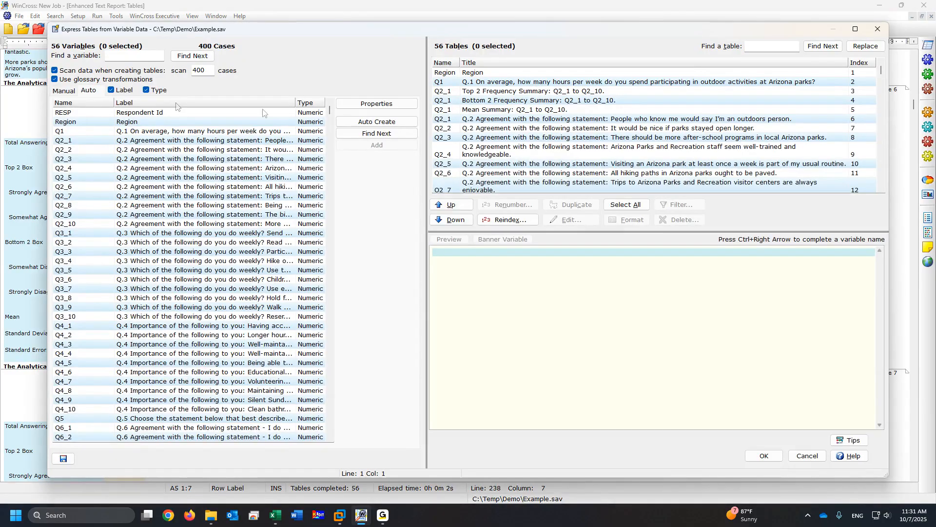
pyautogui.click(383, 104)
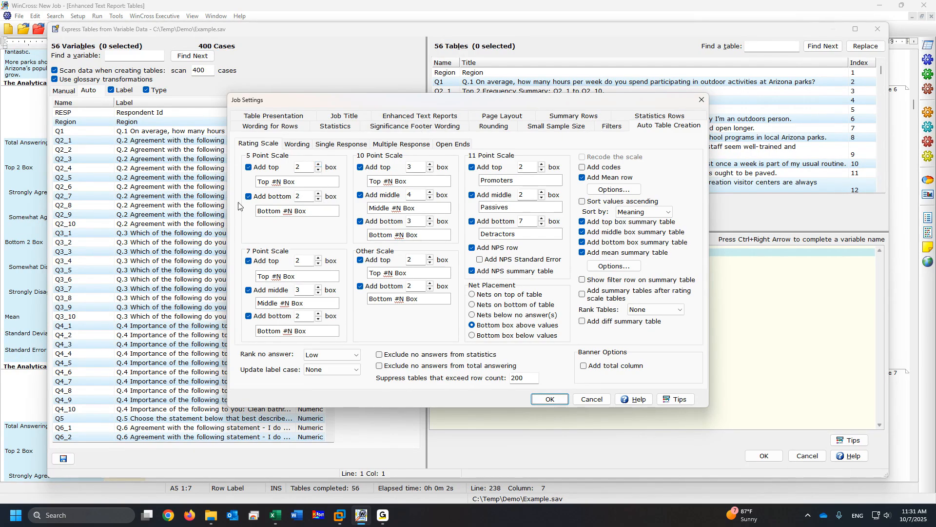
pyautogui.doubleClick(278, 182)
pyautogui.click(305, 184)
pyautogui.click(295, 149)
pyautogui.click(343, 146)
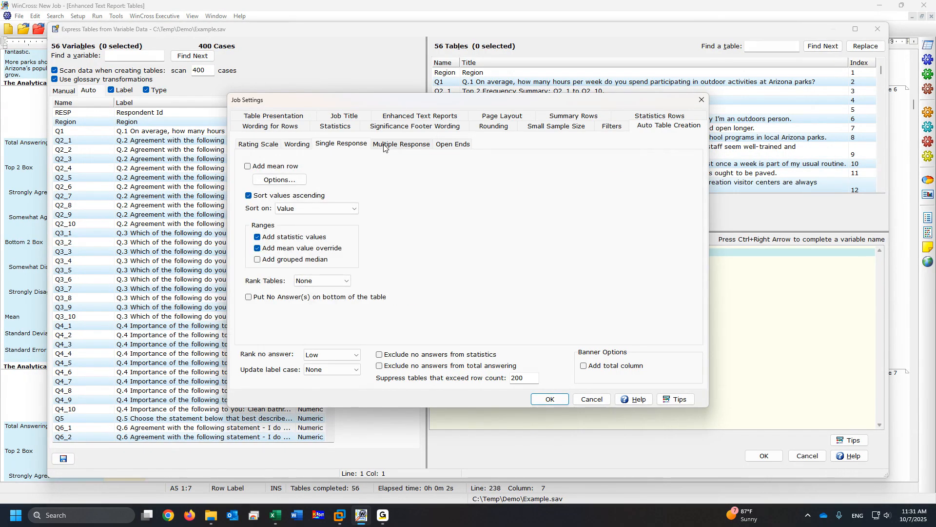
pyautogui.click(396, 145)
pyautogui.click(460, 145)
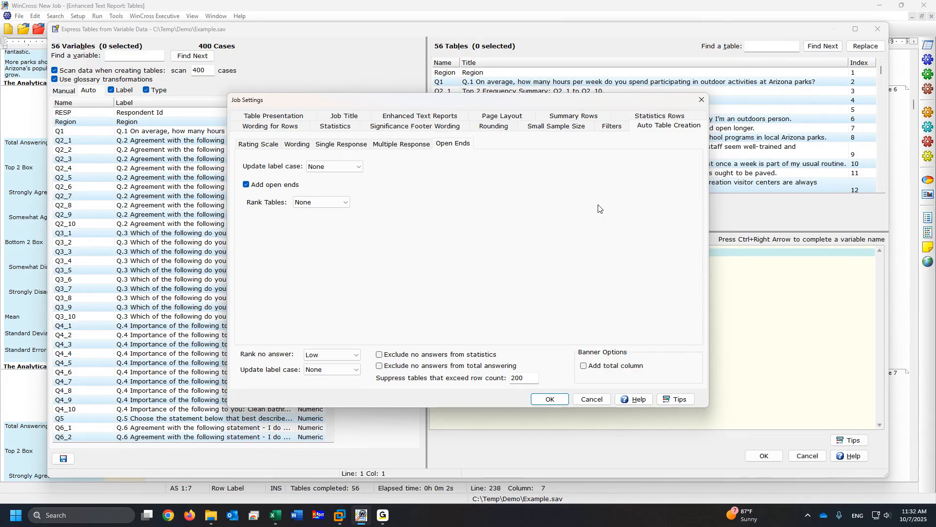
pyautogui.click(550, 398)
# Examine the Region table's syntax and preview its output with Region as the banner variable
pyautogui.click(471, 317)
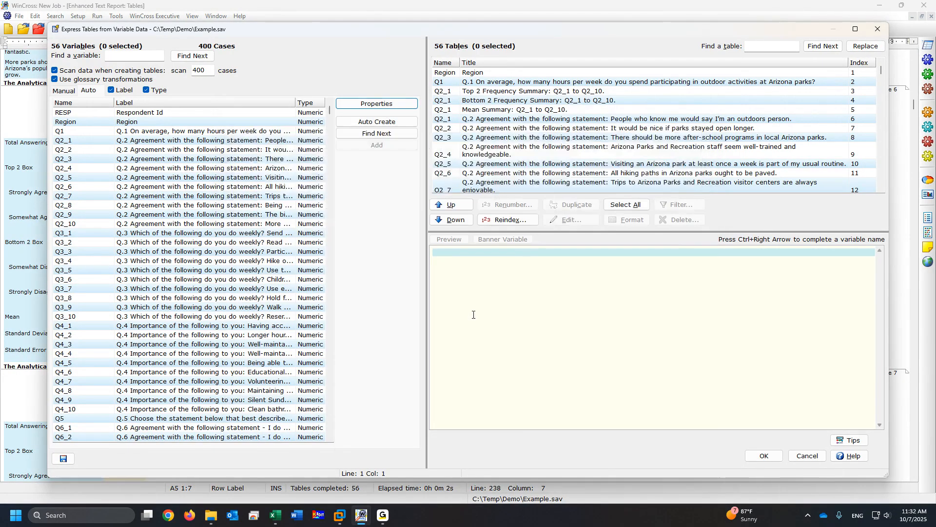
pyautogui.click(476, 74)
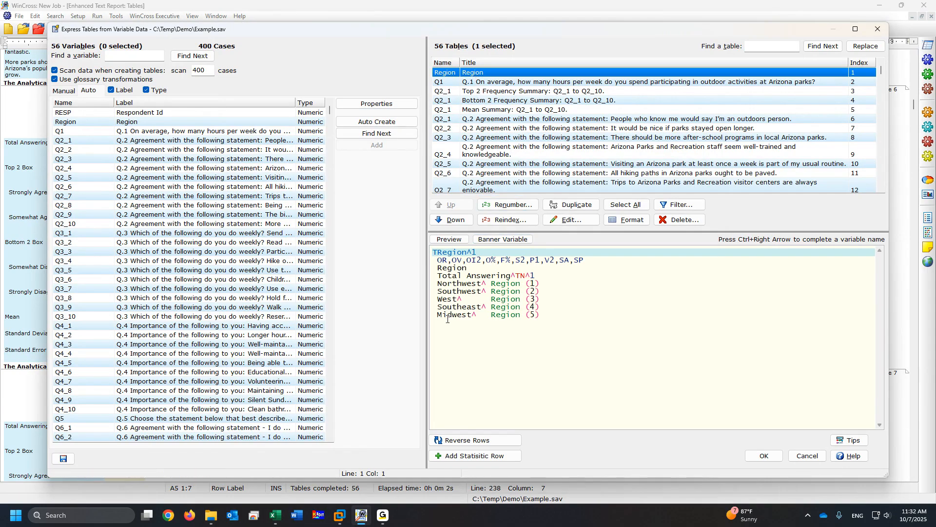
pyautogui.click(448, 240)
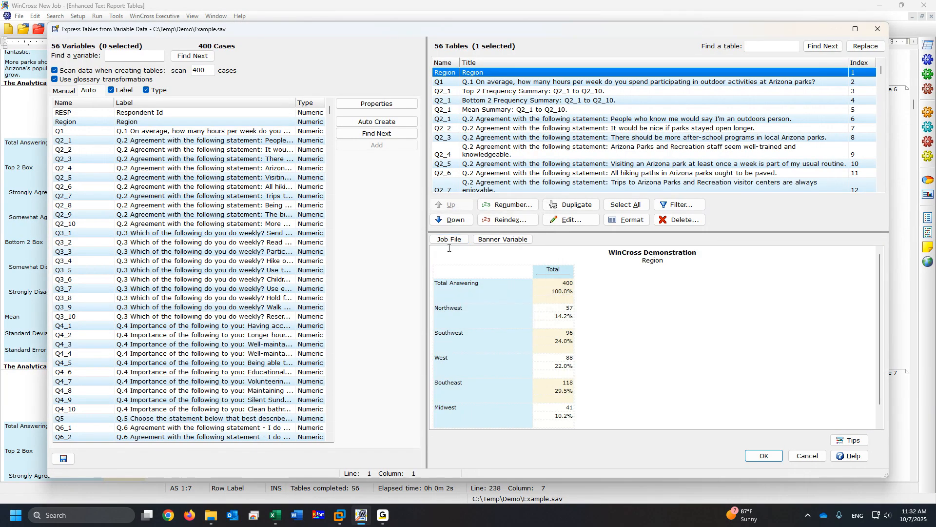
pyautogui.click(509, 242)
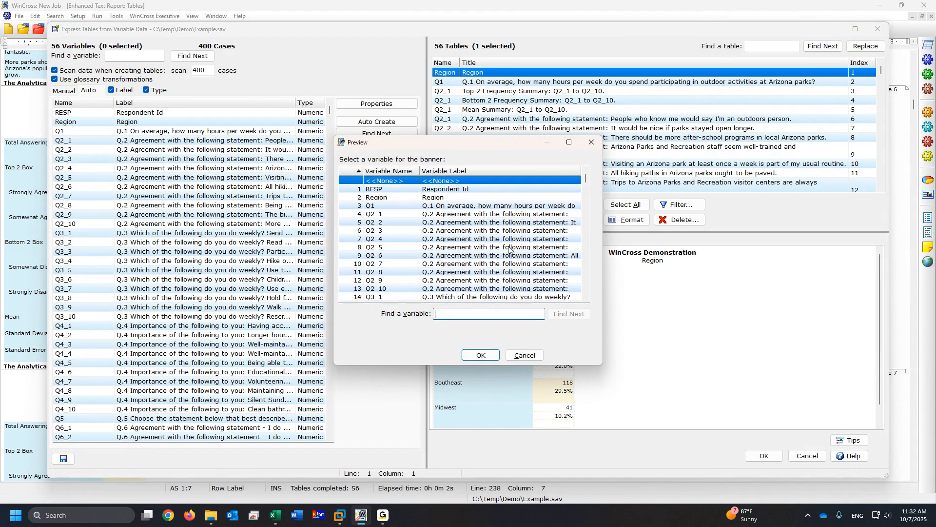
pyautogui.click(432, 197)
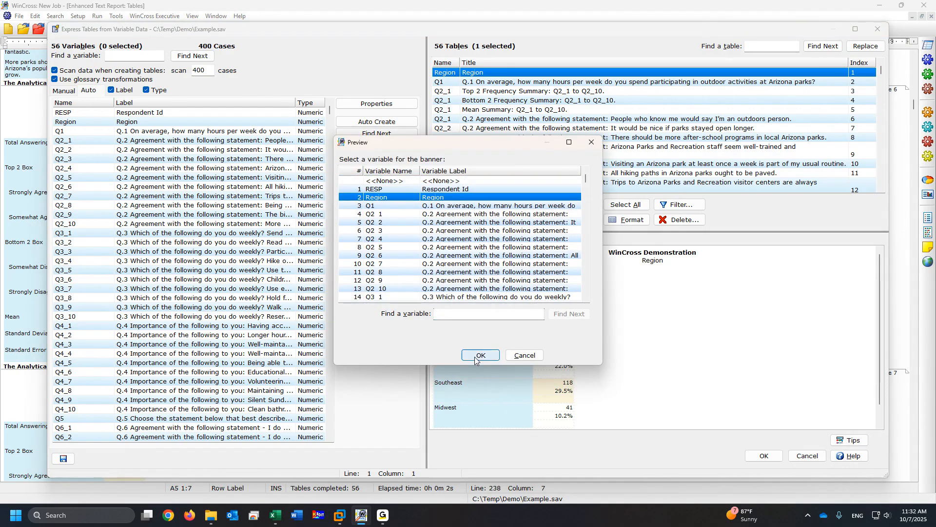
pyautogui.click(481, 355)
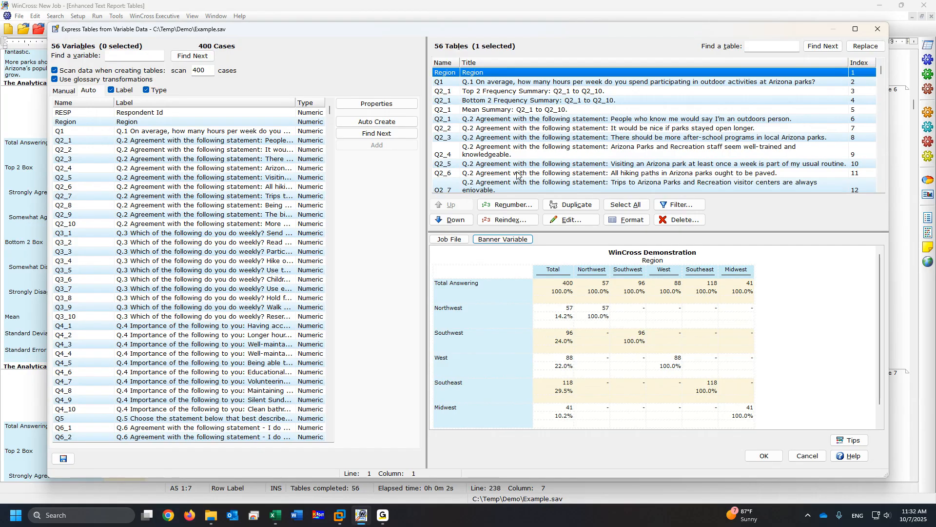
# Look over the manual table creation options, return to automatic creation and accept the Express Tables setup
pyautogui.click(68, 91)
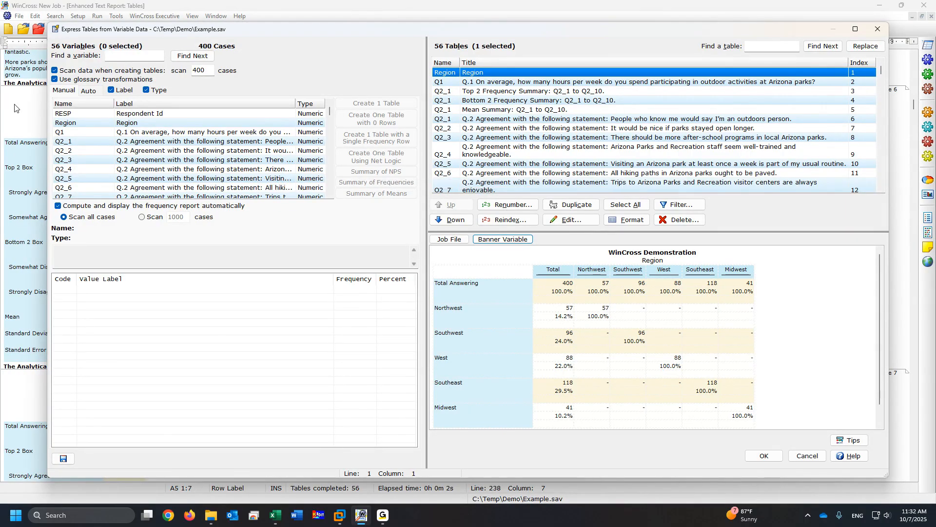
pyautogui.click(88, 92)
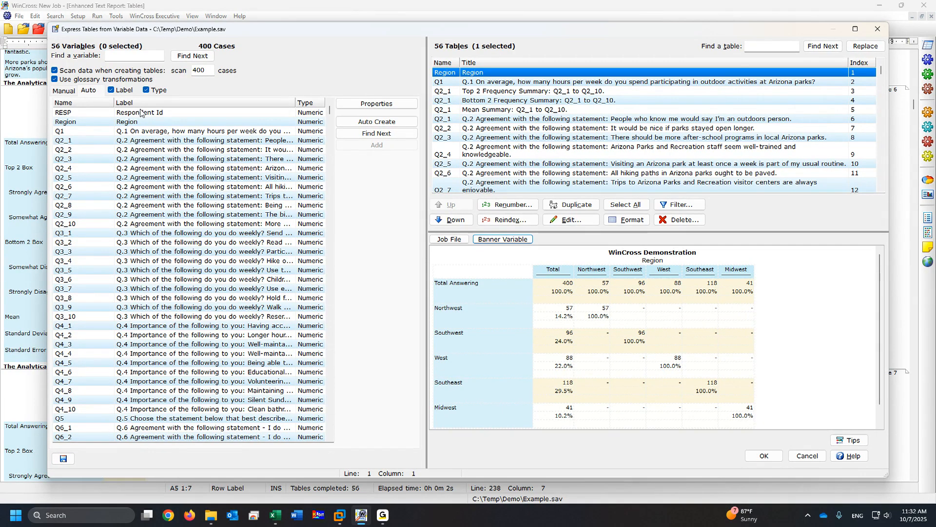
pyautogui.click(763, 456)
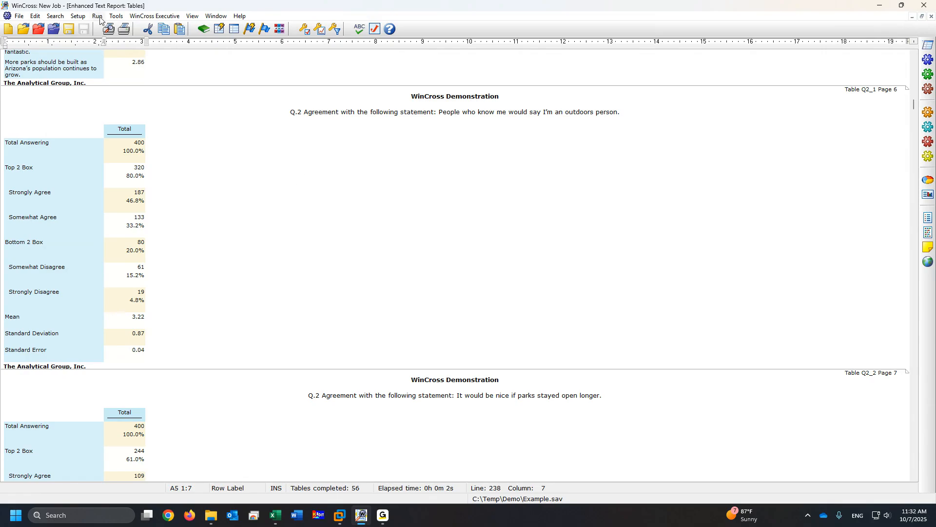
# Create an express banner from the Region variable and insert a Total column before its region columns
pyautogui.click(78, 16)
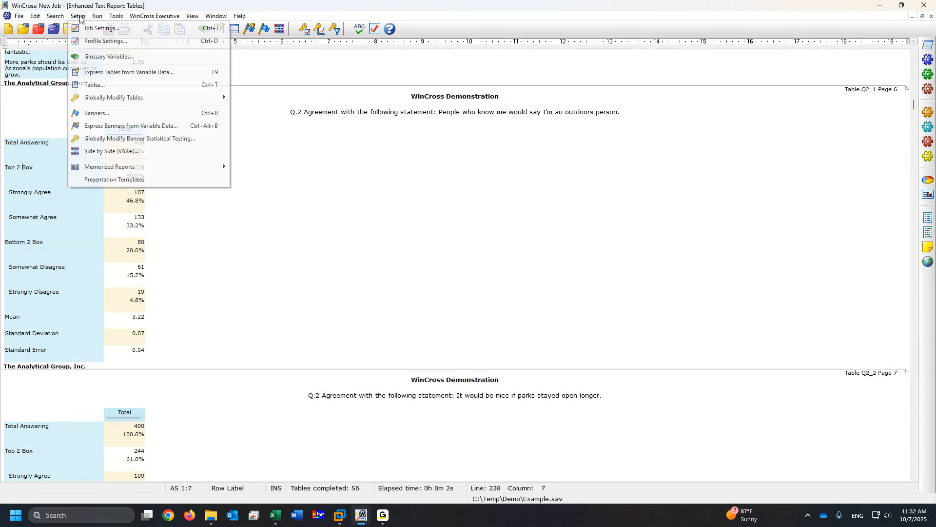
pyautogui.click(150, 128)
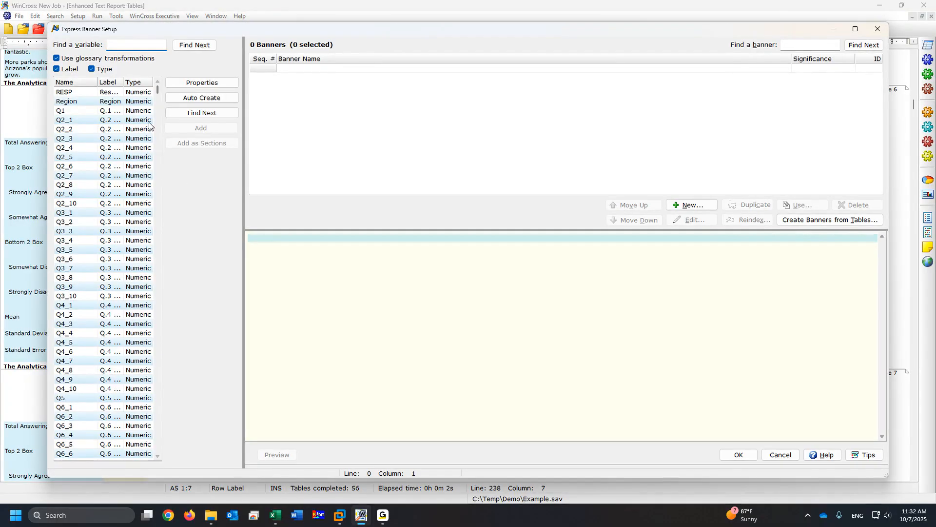
pyautogui.click(73, 105)
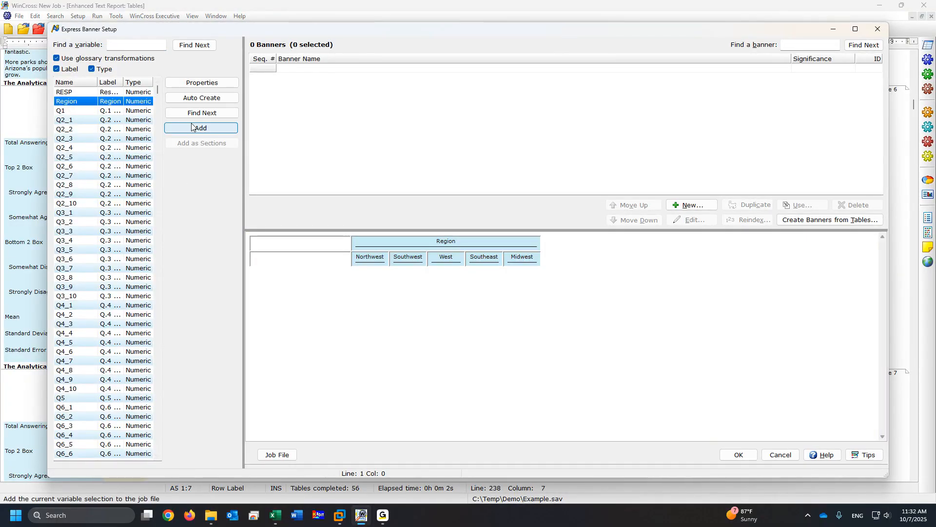
pyautogui.click(199, 130)
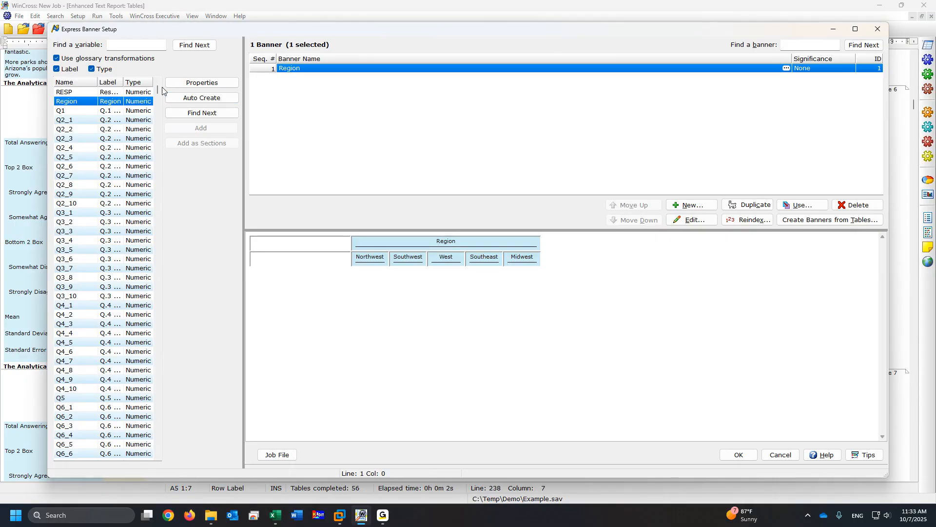
pyautogui.click(690, 218)
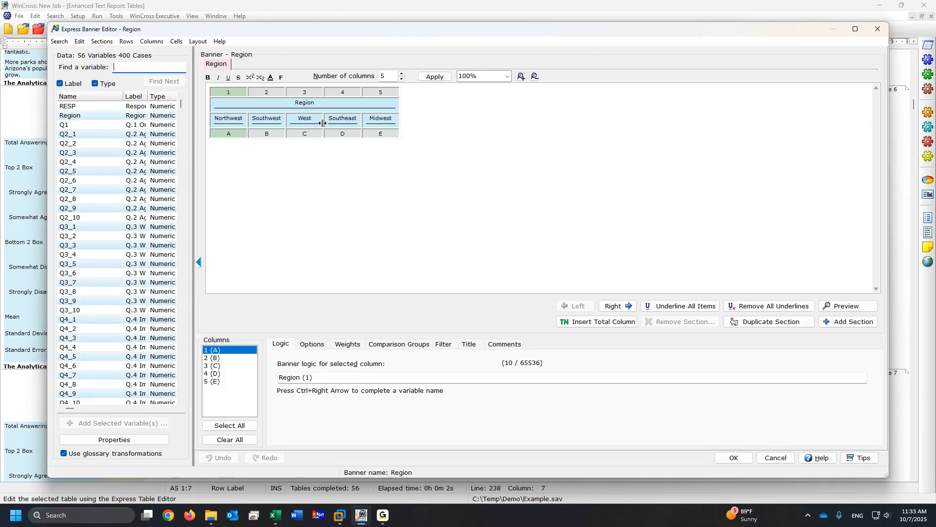
pyautogui.click(589, 322)
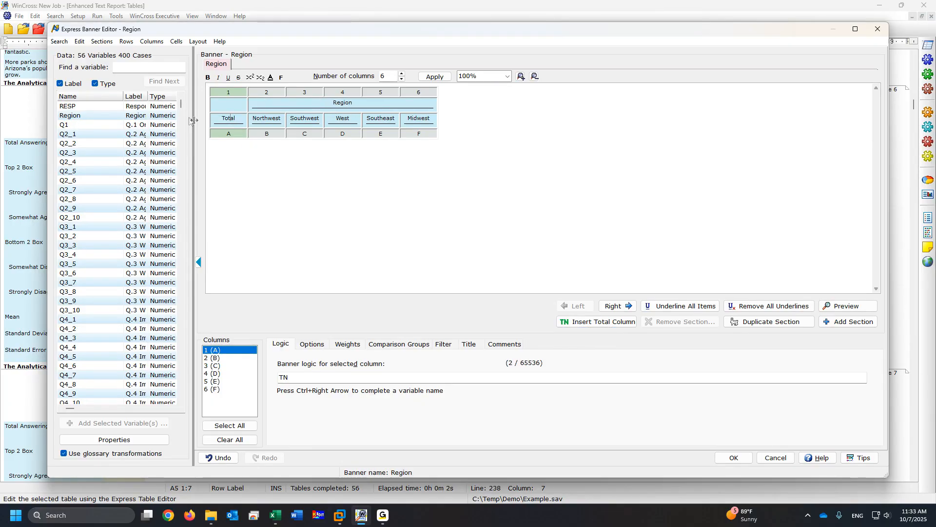
# Add the GENDER variable with its Male and Female columns at the end of the Region banner's section
pyautogui.moveTo(181, 105); pyautogui.dragTo(174, 400)
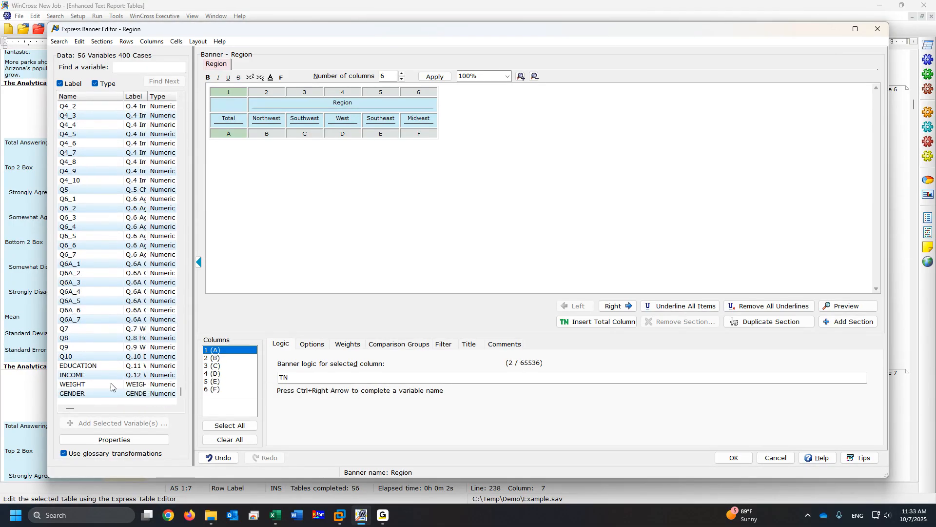
pyautogui.click(83, 395)
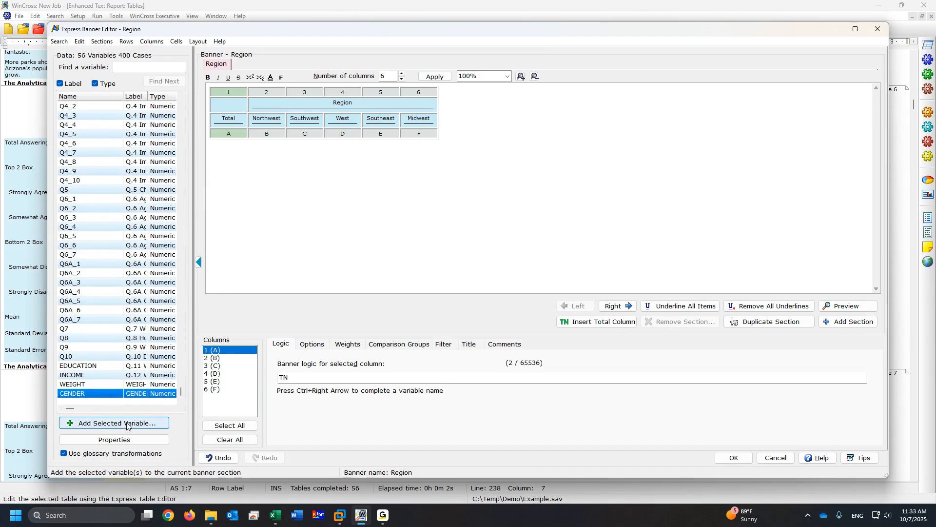
pyautogui.click(105, 422)
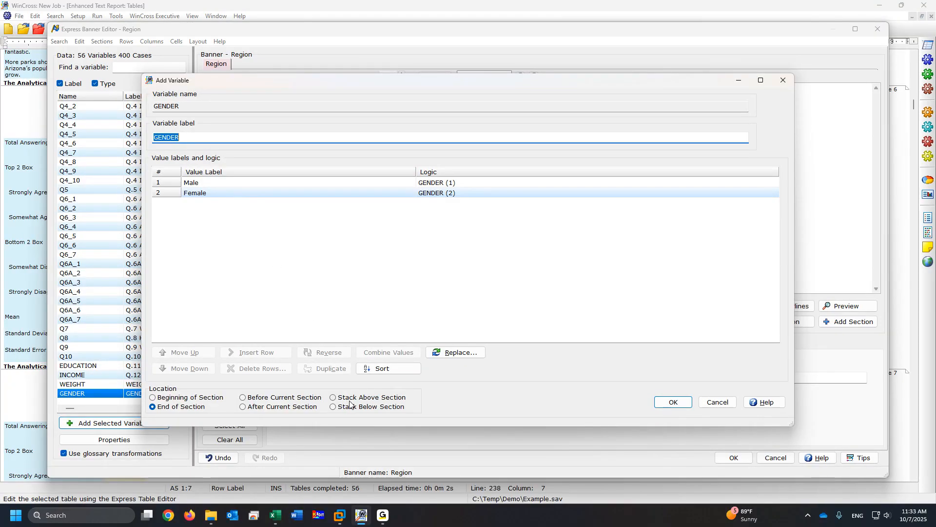
pyautogui.moveTo(320, 82)
pyautogui.mouseDown()
pyautogui.moveTo(327, 145)
pyautogui.moveTo(315, 70)
pyautogui.mouseUp()
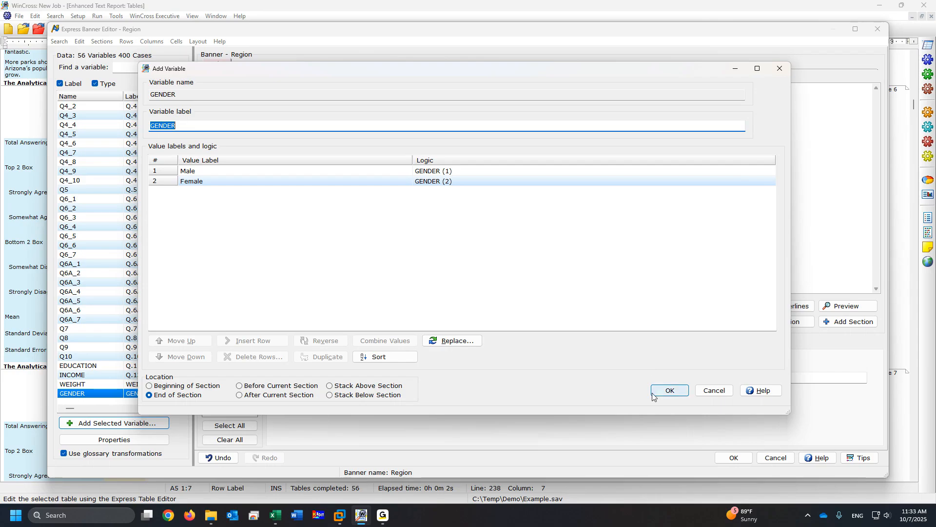
pyautogui.click(668, 391)
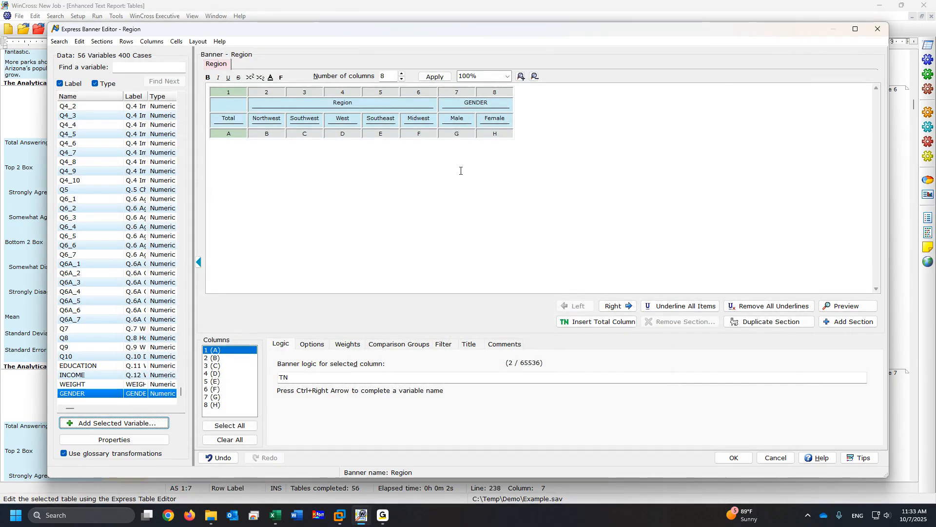
# Define traditional letter comparison groups by variable, testing the region columns together and Male against Female
pyautogui.click(404, 104)
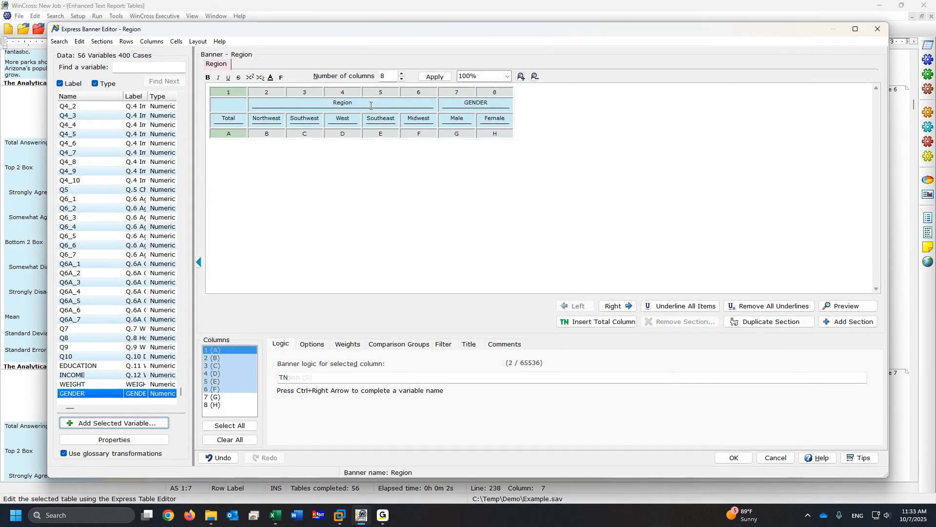
pyautogui.click(473, 104)
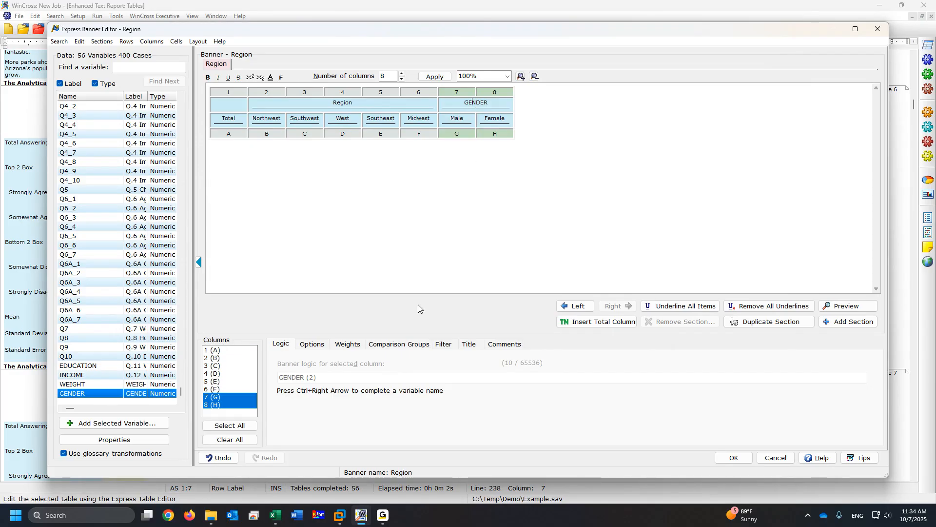
pyautogui.click(394, 346)
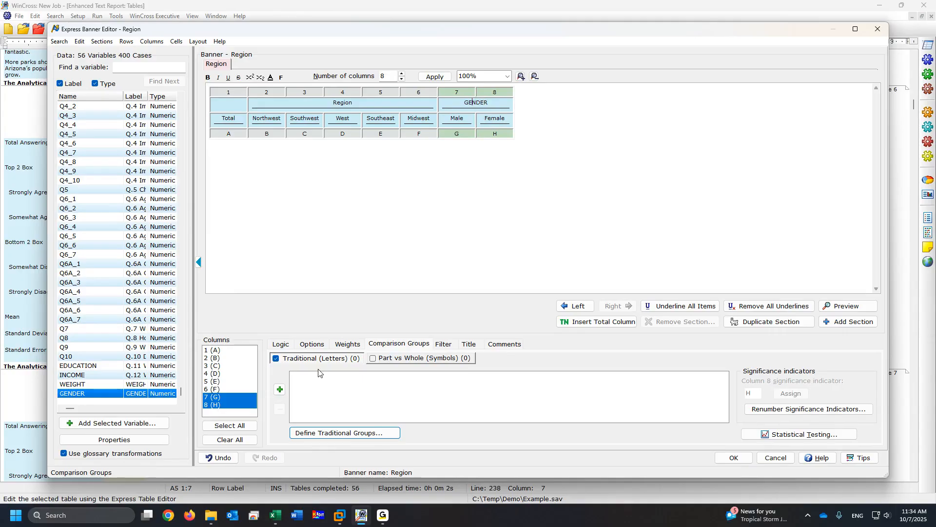
pyautogui.click(341, 433)
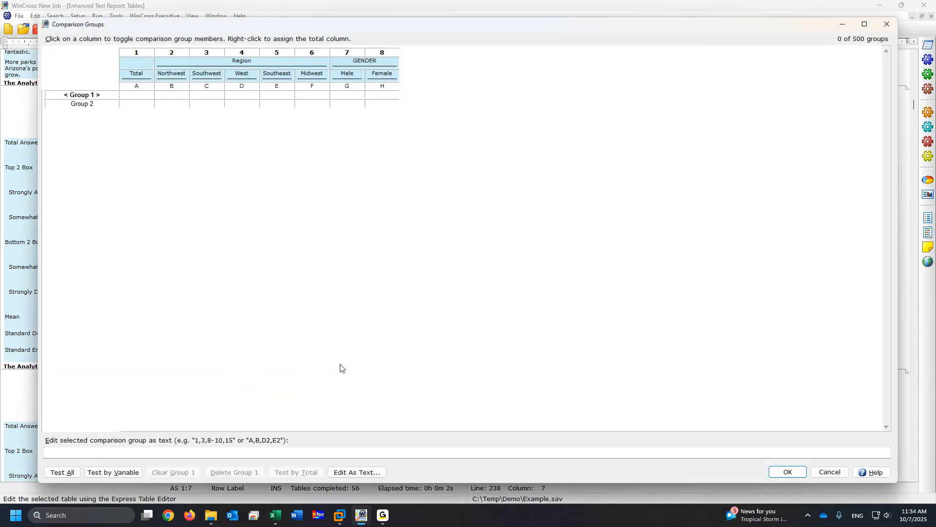
pyautogui.click(127, 473)
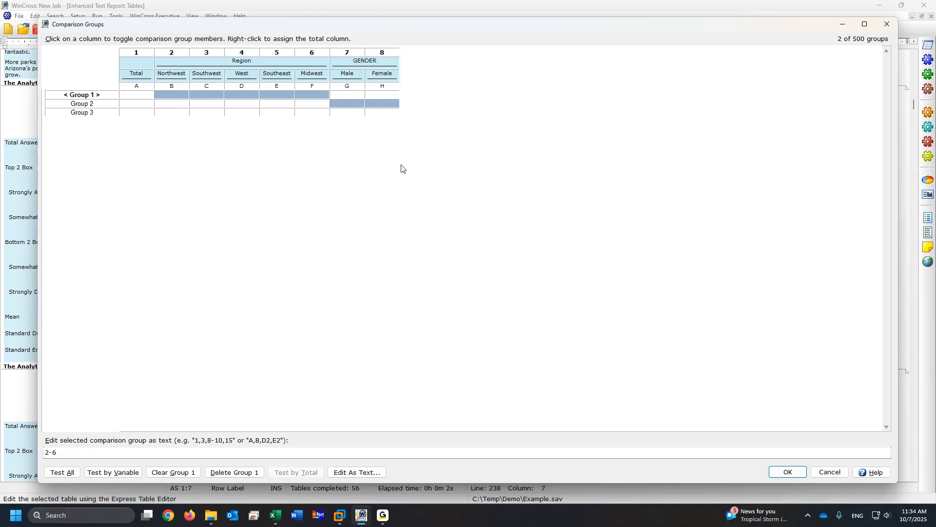
pyautogui.click(789, 473)
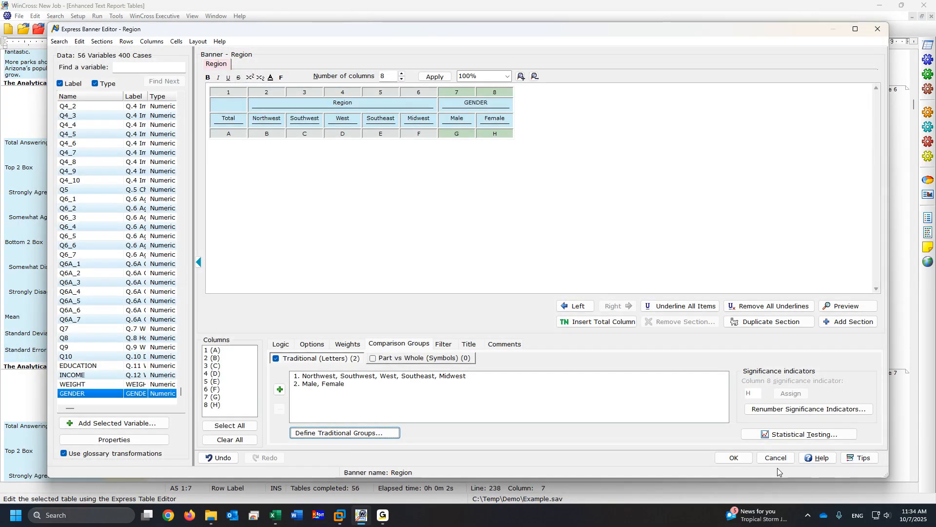
# Review the banner's statistical tests and T-test confidence levels, and accept the completed banner setup
pyautogui.click(782, 435)
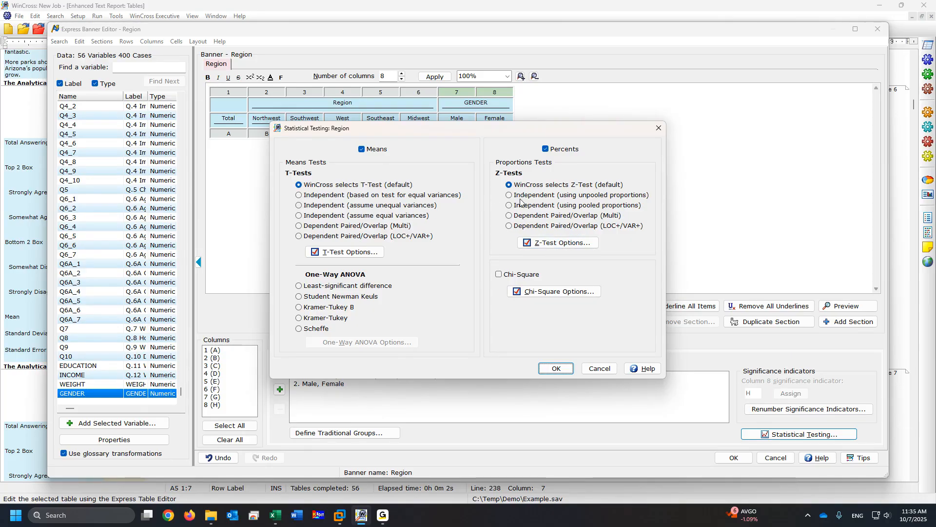
pyautogui.click(368, 252)
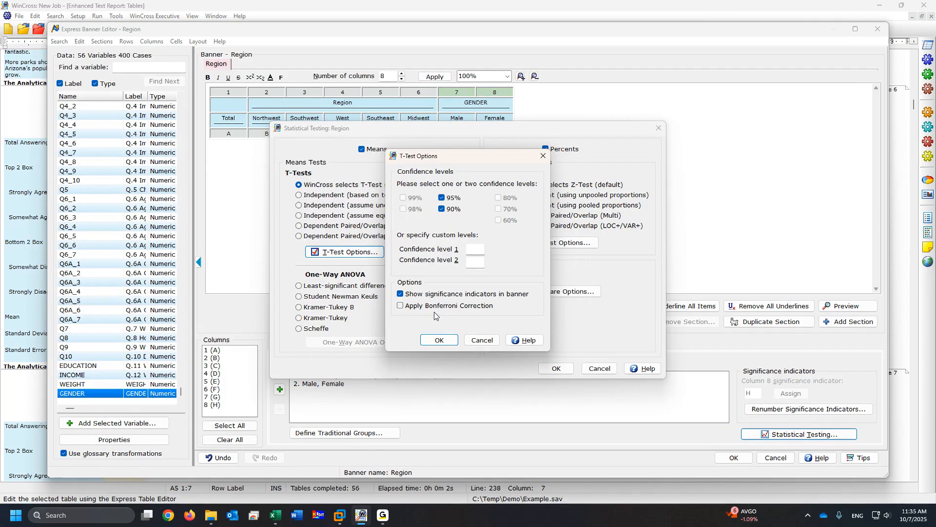
pyautogui.click(439, 341)
pyautogui.click(560, 369)
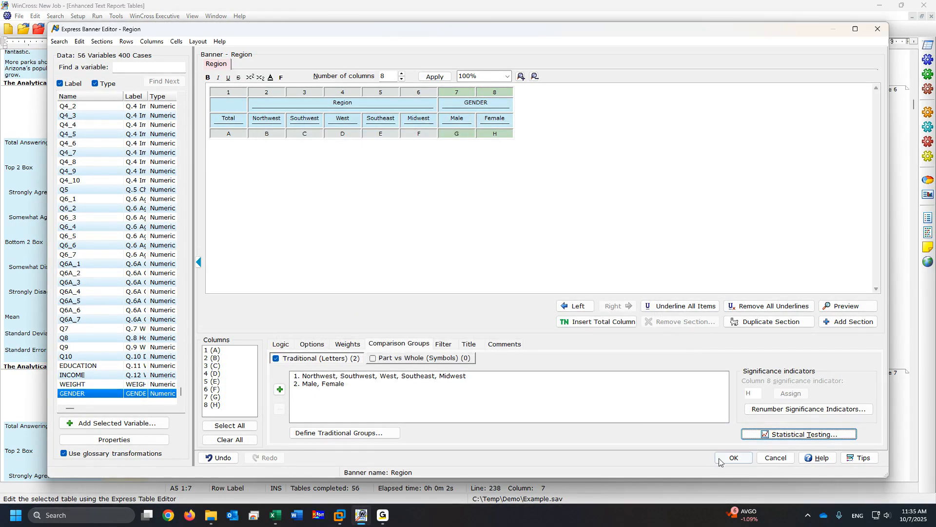
pyautogui.click(732, 457)
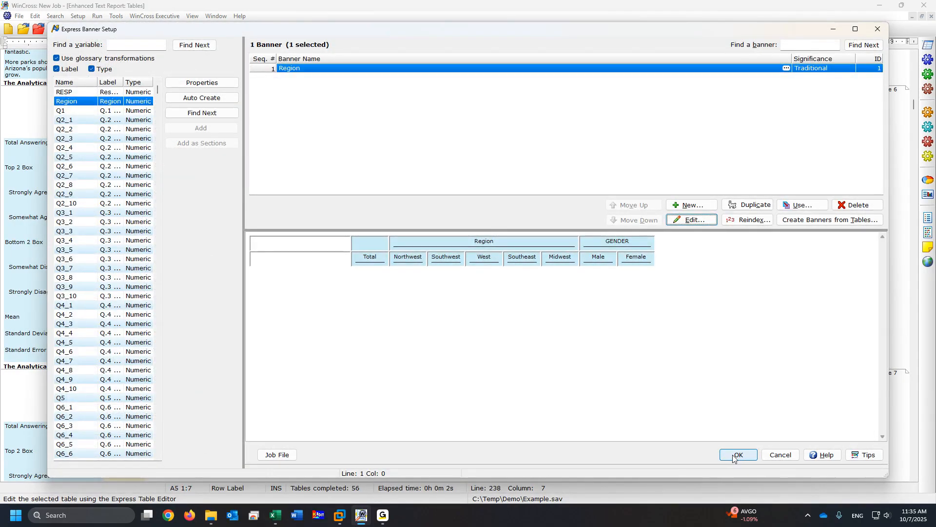
pyautogui.click(733, 457)
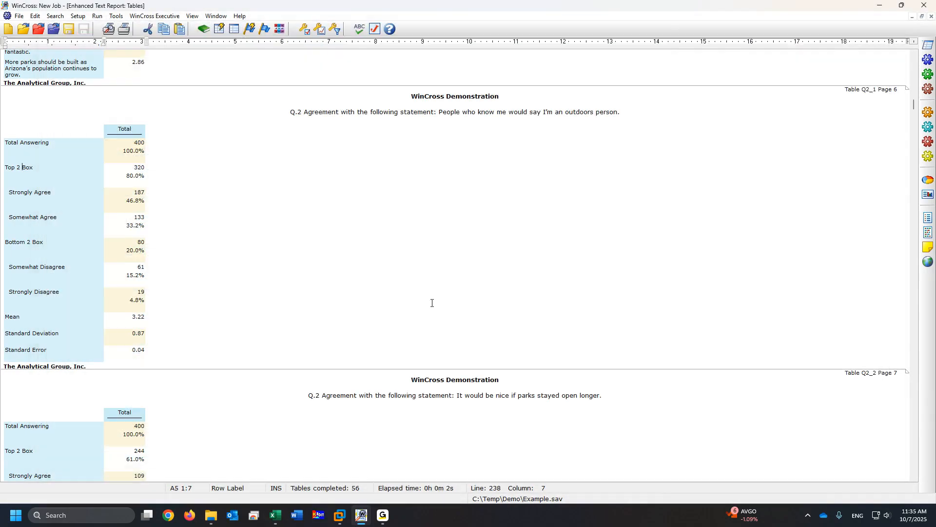
# Set up a table run using the Region banner for all tables, adding Excel output alongside enhanced text
pyautogui.click(97, 16)
pyautogui.click(117, 41)
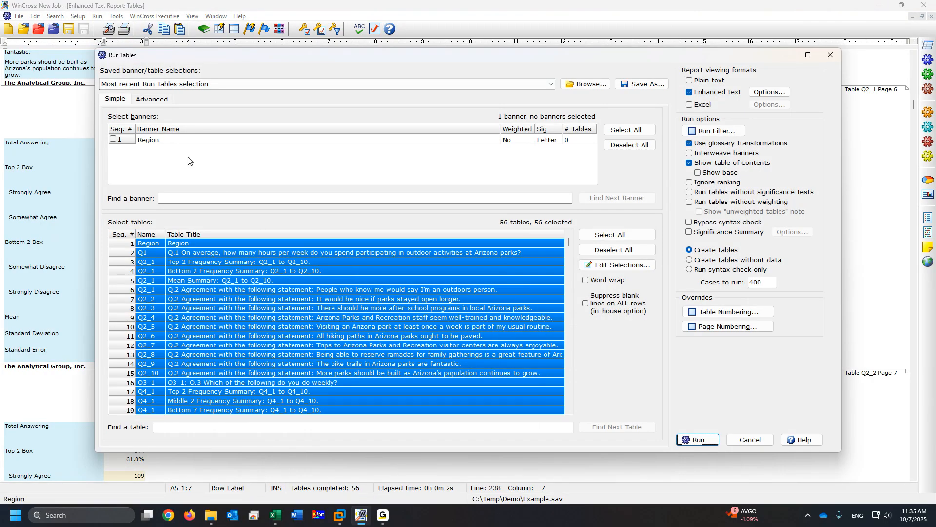
pyautogui.click(150, 141)
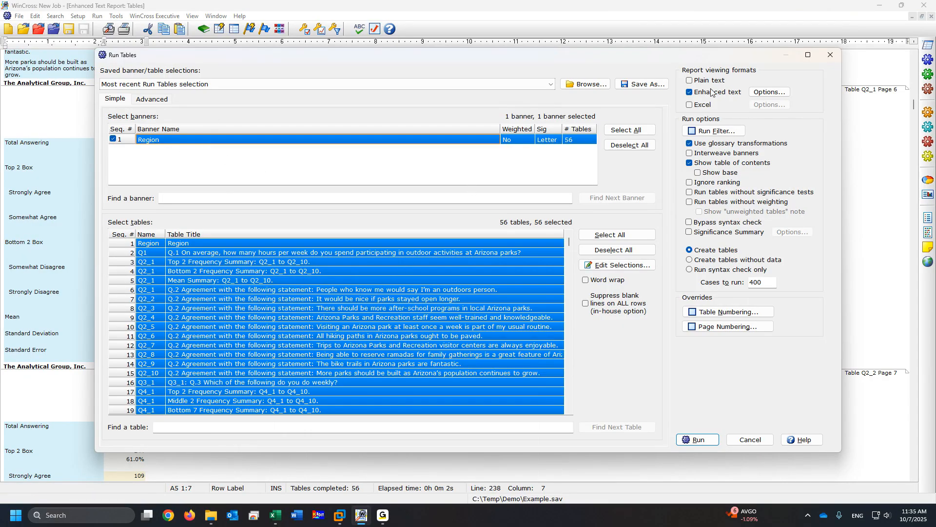
pyautogui.click(693, 106)
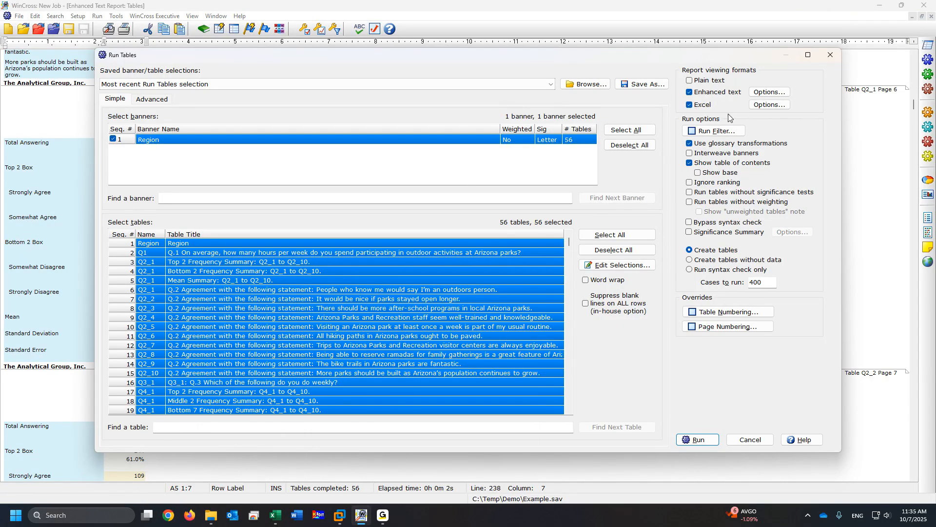
# Use Example.xlsx in C:\Temp\Demo as the Excel output file, overwrite the existing one, run the tables and open the workbook
pyautogui.click(762, 108)
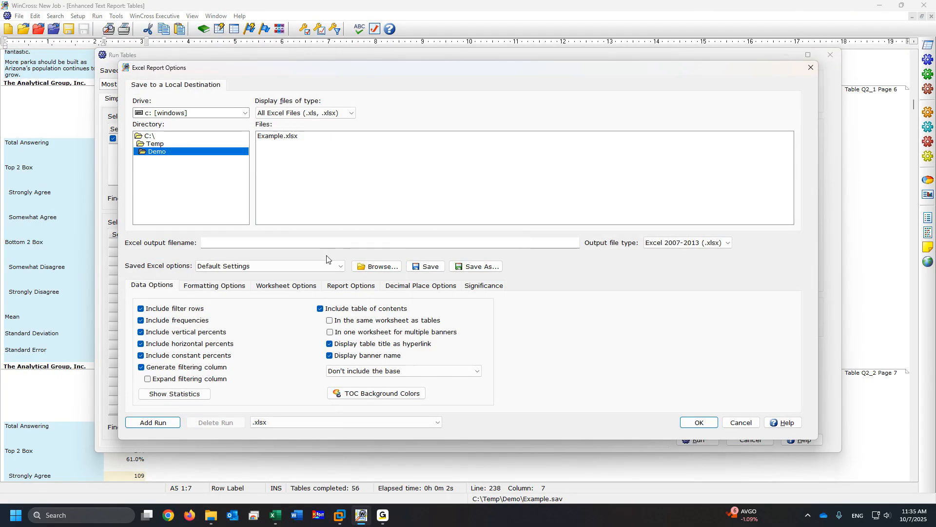
pyautogui.click(285, 139)
pyautogui.click(699, 422)
pyautogui.click(697, 439)
pyautogui.click(507, 279)
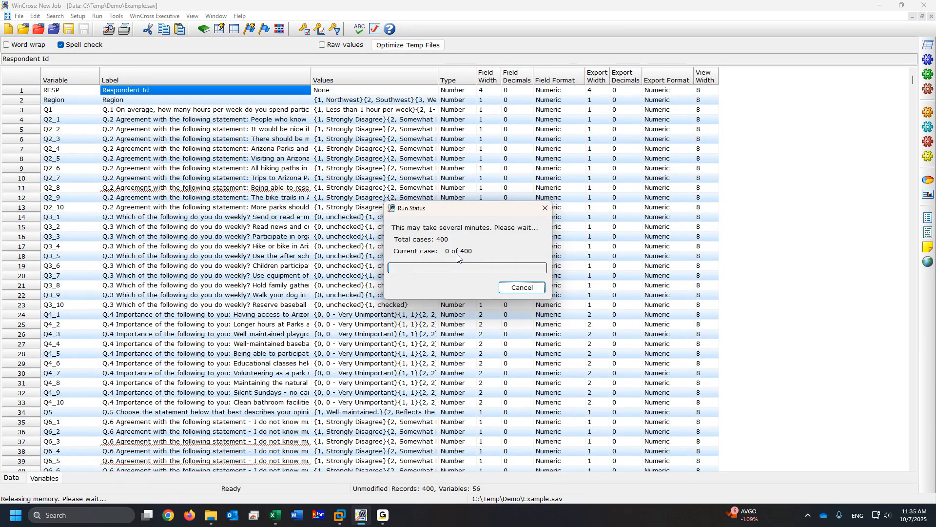
pyautogui.click(424, 289)
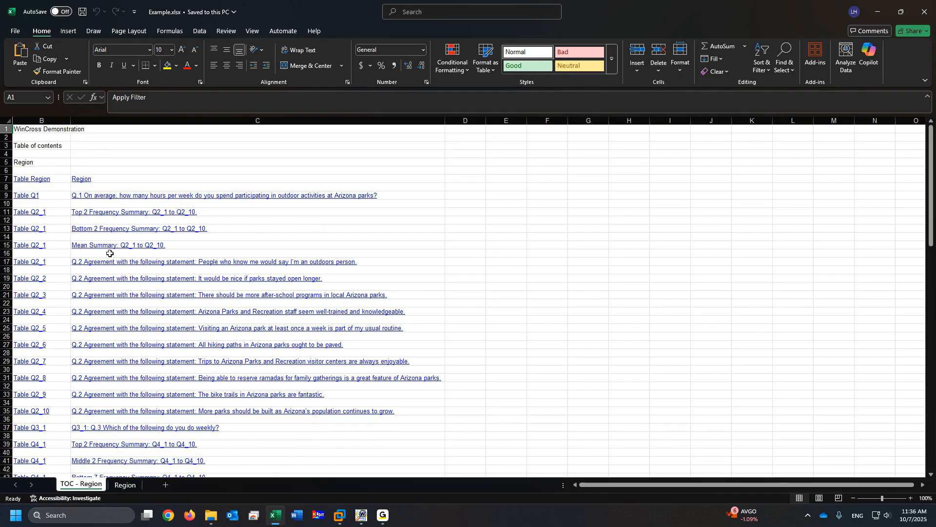
# Follow the table of contents link to the NPS Summary for Q4_1 to Q4_10 and examine its significance letters
pyautogui.scroll(-5, 104, 253)
pyautogui.scroll(-4, 109, 260)
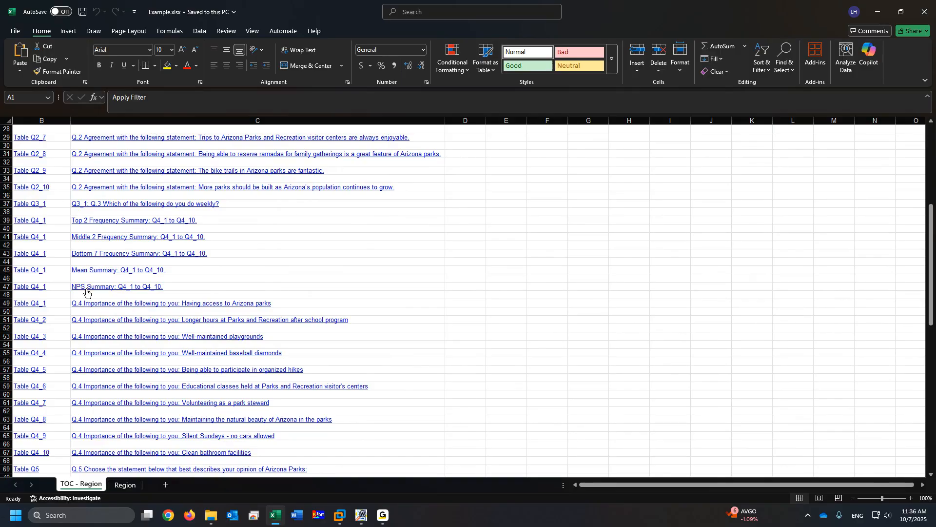
pyautogui.click(93, 291)
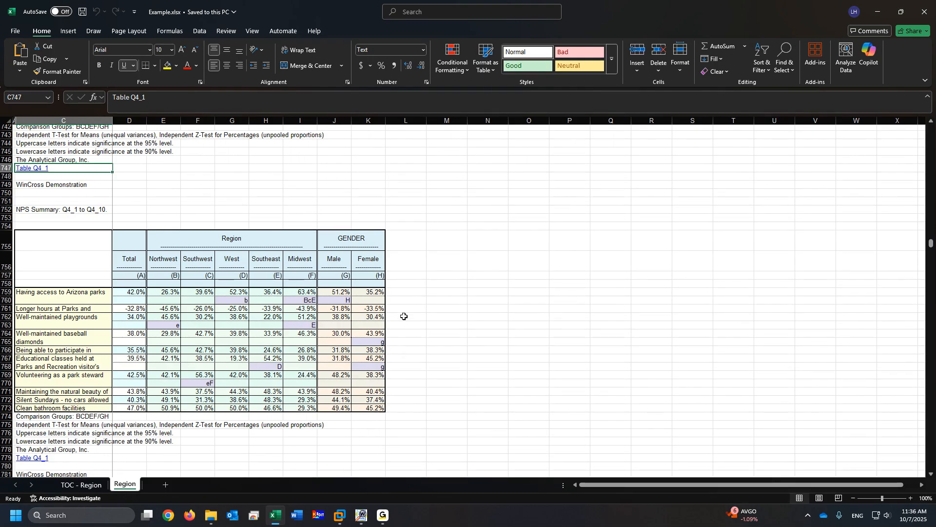
pyautogui.click(488, 328)
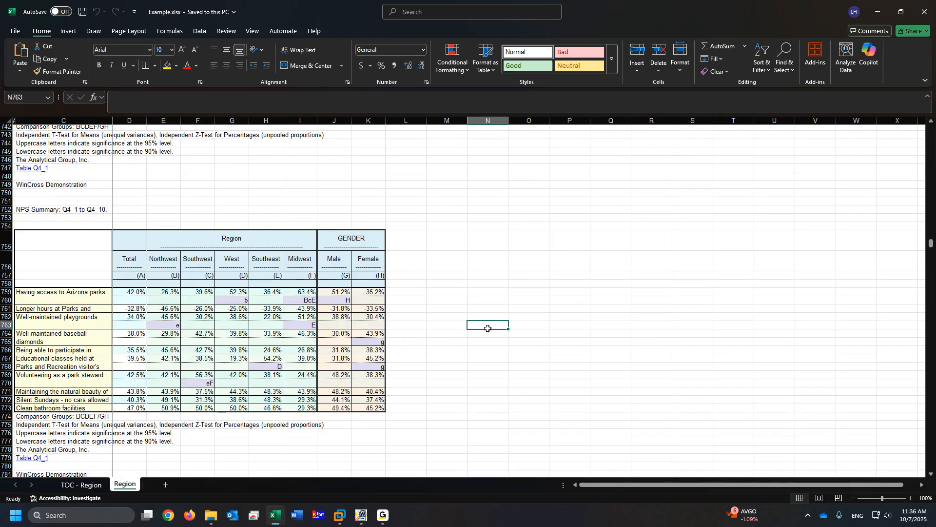
# Switch back to WinCross and exclude frequencies in the run's Excel report options
pyautogui.click(361, 515)
pyautogui.click(927, 59)
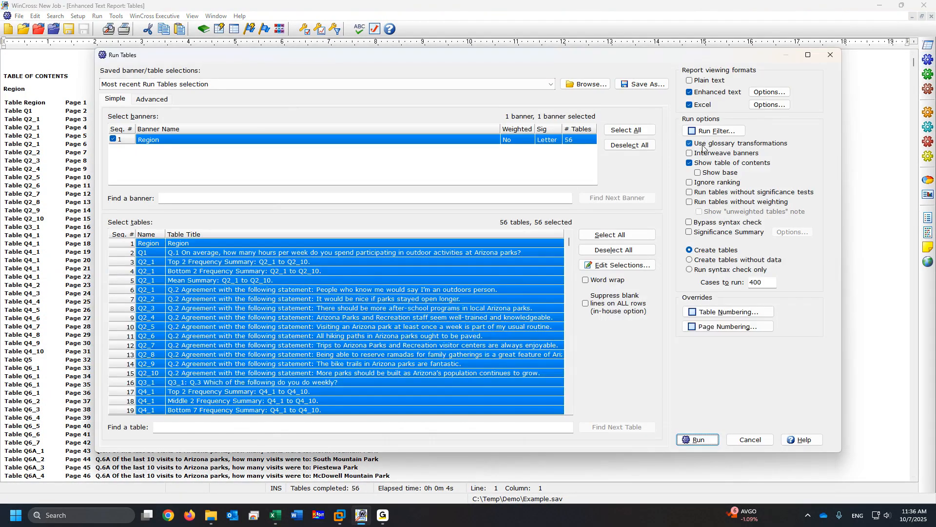
pyautogui.click(769, 108)
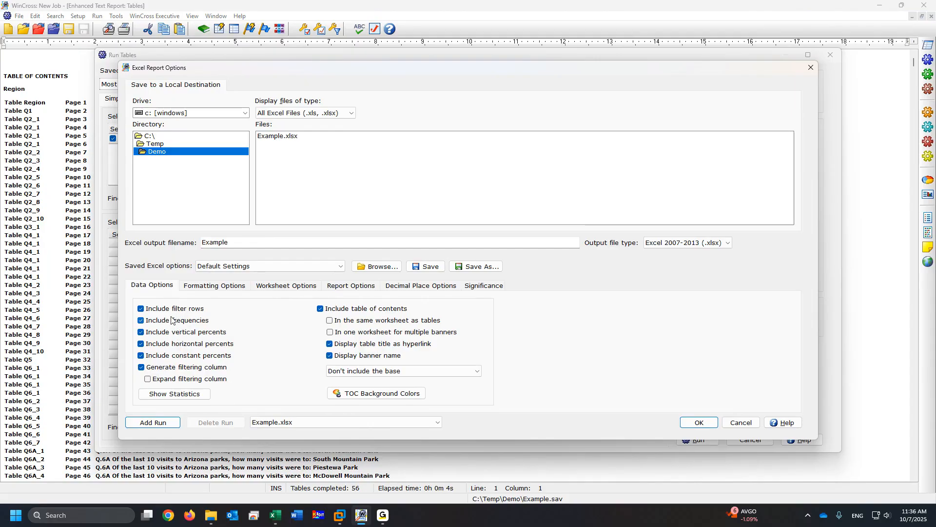
pyautogui.click(141, 321)
# Switch to the Excel workbook and examine the significance letters in the Q.1 hours-per-week table and the Top 2 Frequency Summary
pyautogui.click(280, 515)
pyautogui.click(436, 295)
pyautogui.hotkey('ctrl', 'Home')
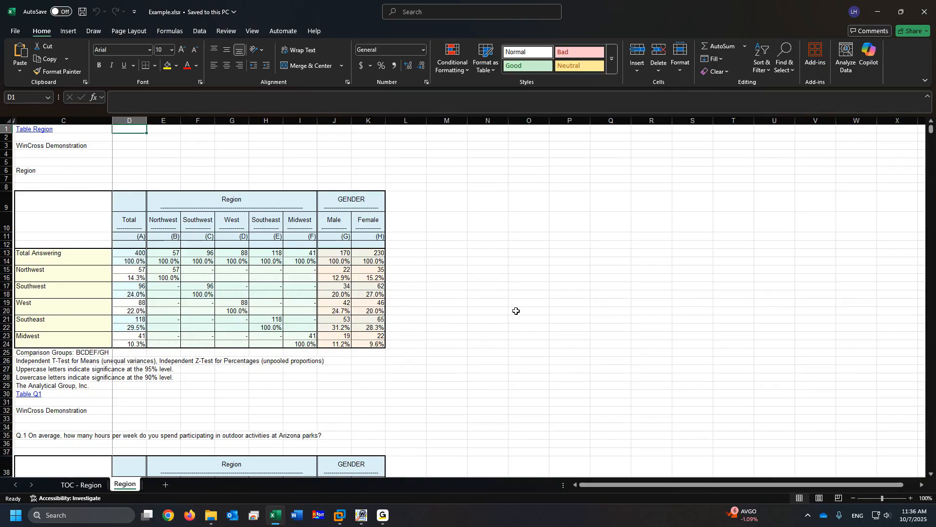
pyautogui.scroll(-7, 512, 309)
pyautogui.scroll(-3, 451, 289)
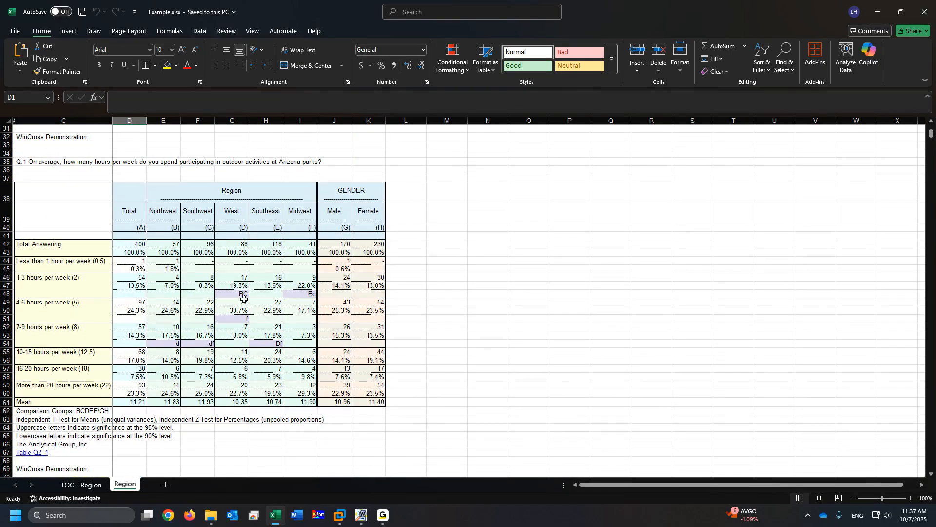
pyautogui.click(20, 164)
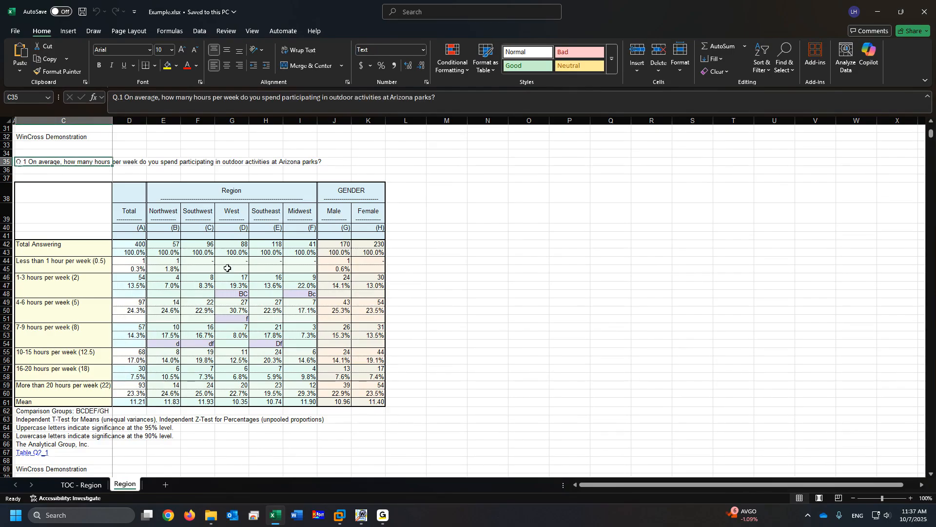
pyautogui.moveTo(235, 294); pyautogui.dragTo(307, 294)
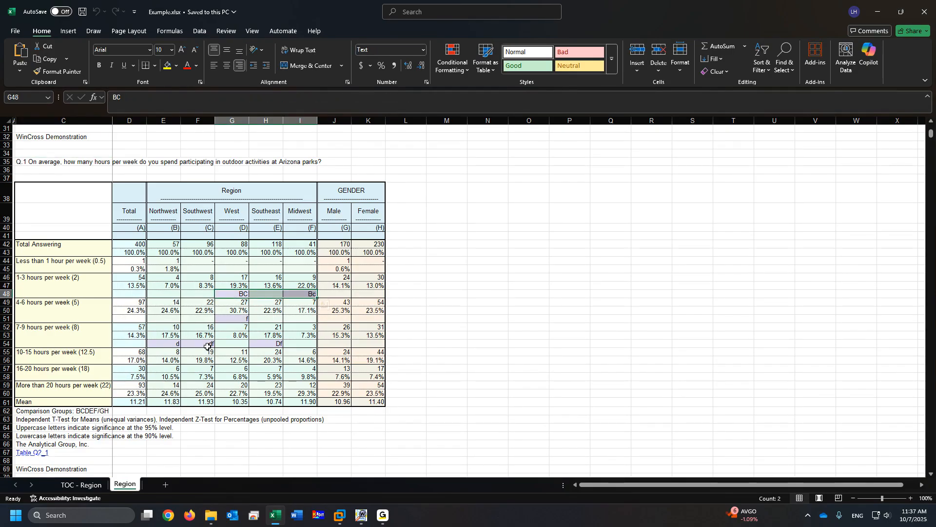
pyautogui.click(239, 294)
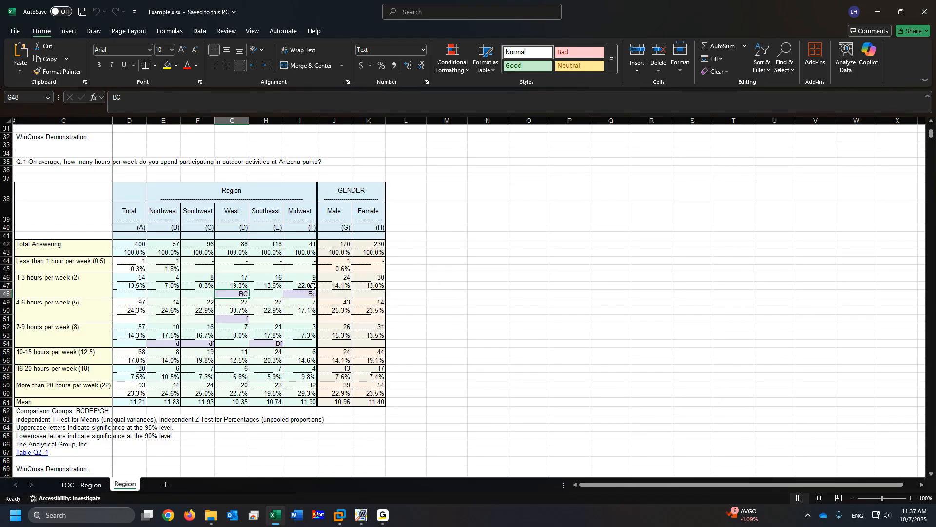
pyautogui.scroll(-3, 289, 282)
pyautogui.scroll(-10, 289, 283)
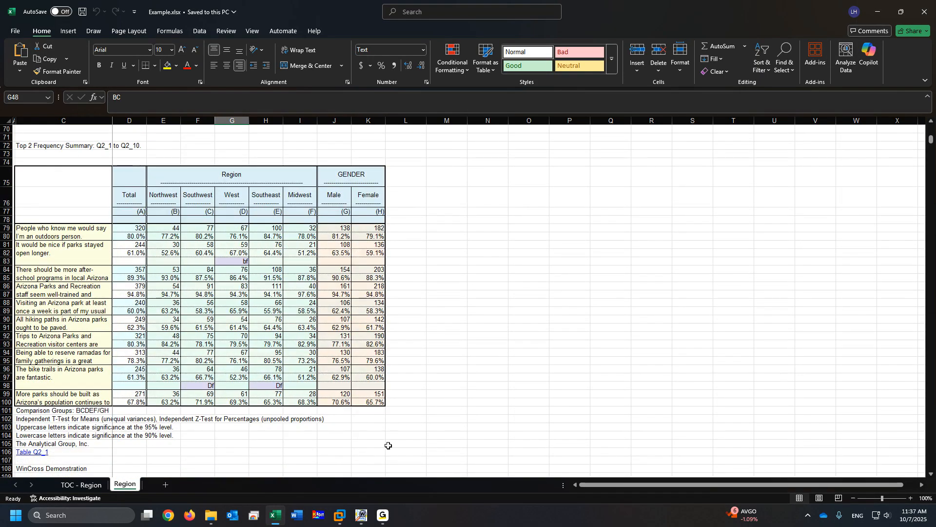
# Return to WinCross, discard the Excel report option changes and close the run setup without running the tables
pyautogui.click(363, 464)
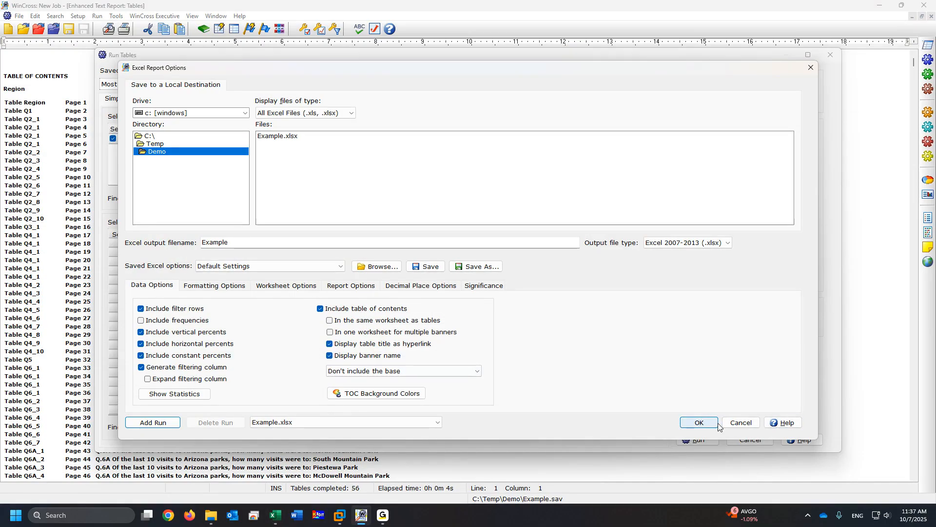
pyautogui.click(741, 423)
pyautogui.click(508, 278)
pyautogui.click(759, 440)
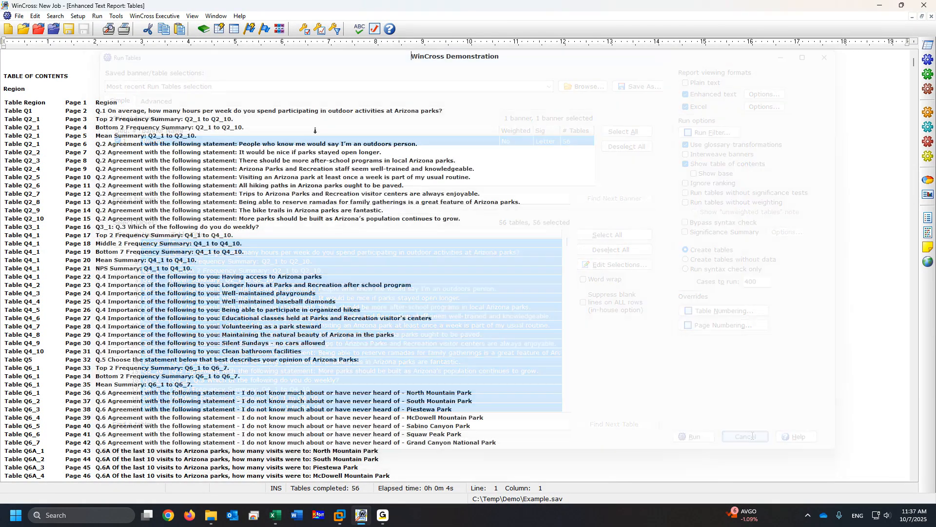
# Open table Q1 from the express tables for editing, examine its row text, logic and mean values, and close the express tables
pyautogui.click(79, 17)
pyautogui.click(115, 72)
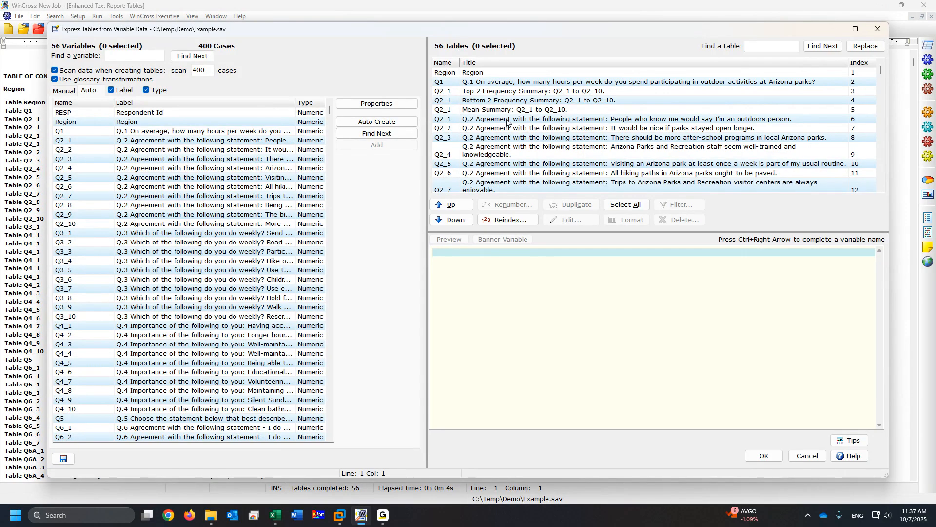
pyautogui.click(485, 81)
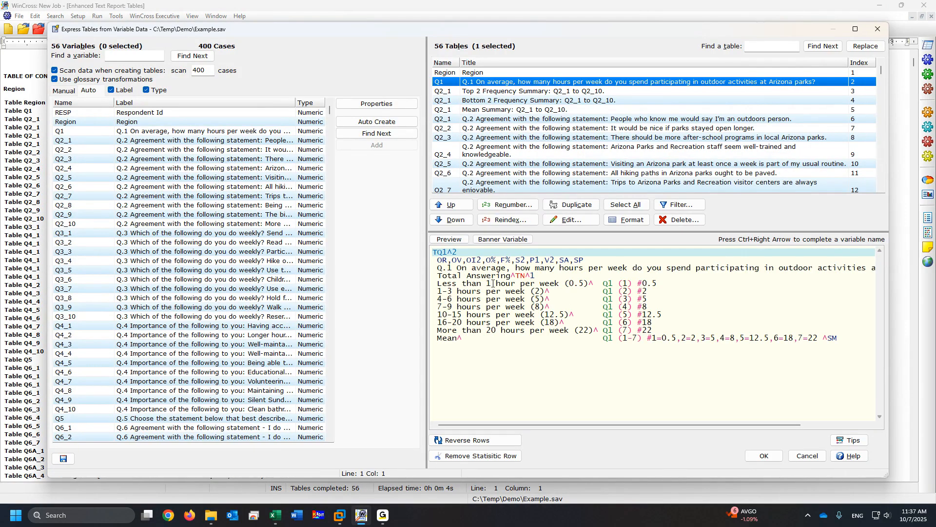
pyautogui.click(569, 221)
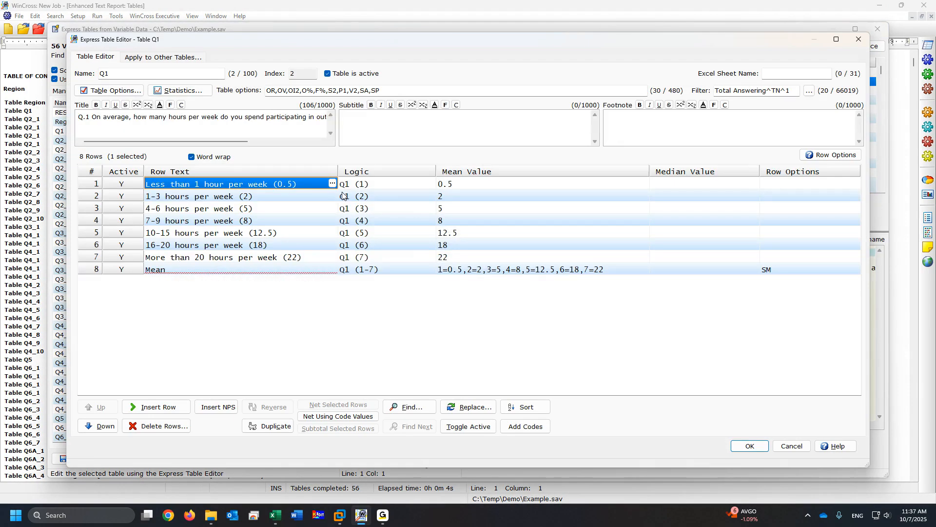
pyautogui.click(252, 198)
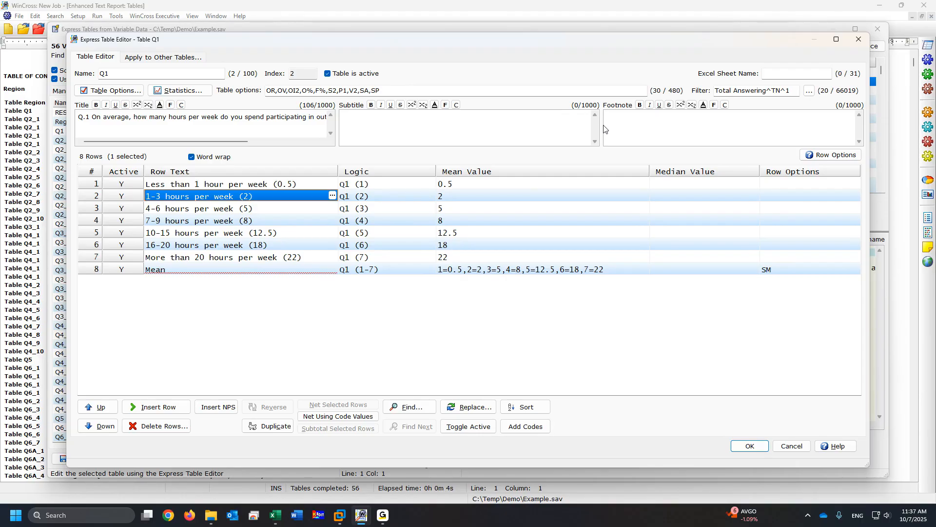
pyautogui.click(749, 445)
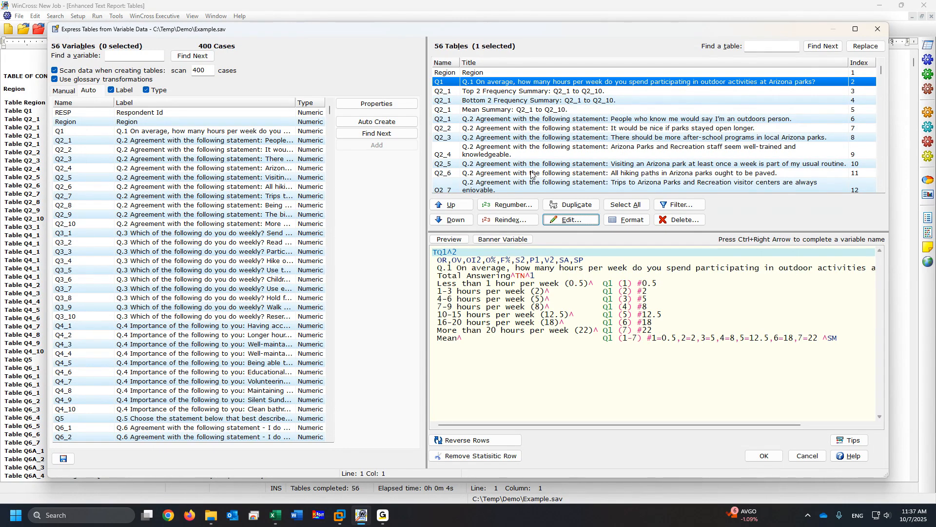
pyautogui.click(806, 456)
pyautogui.click(81, 16)
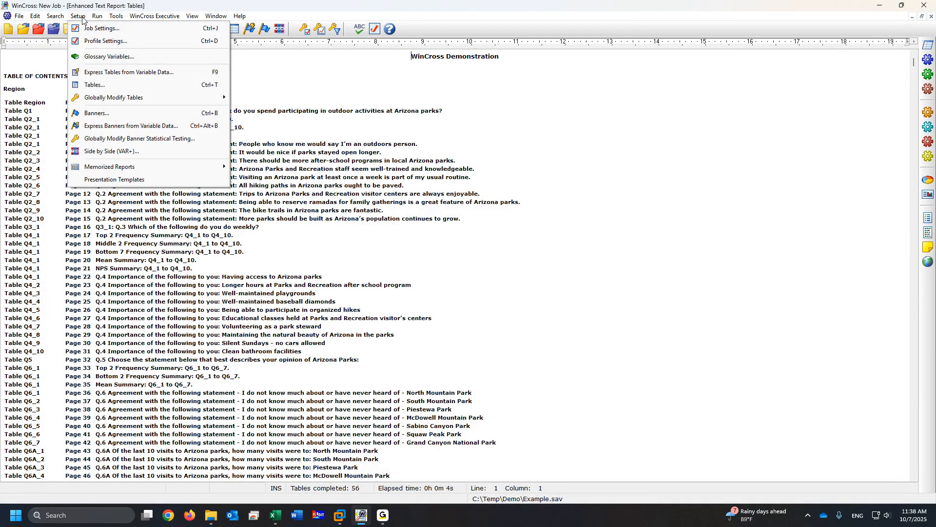
pyautogui.moveTo(101, 19)
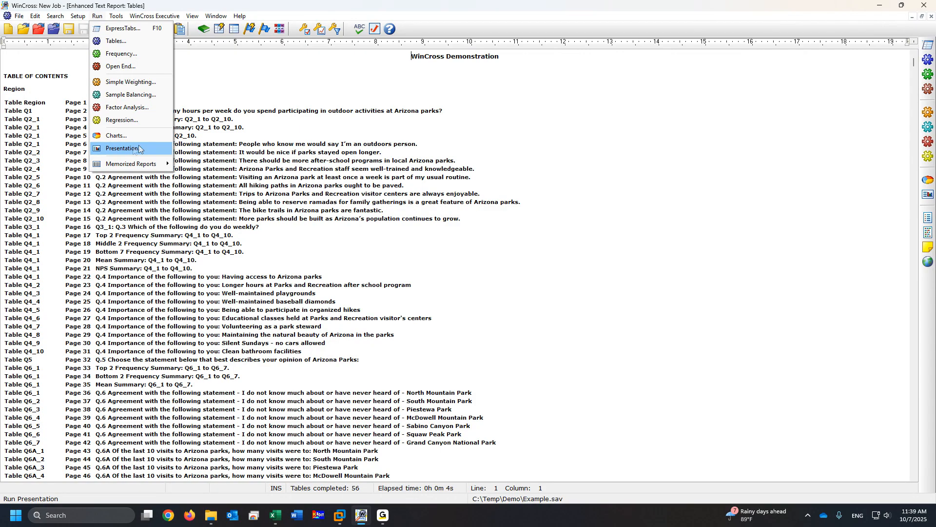
pyautogui.moveTo(78, 16)
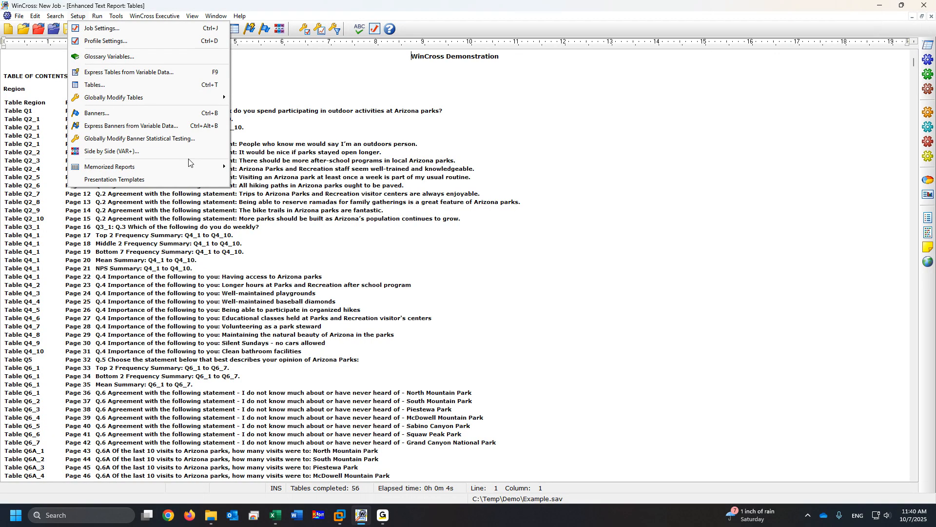
pyautogui.click(344, 152)
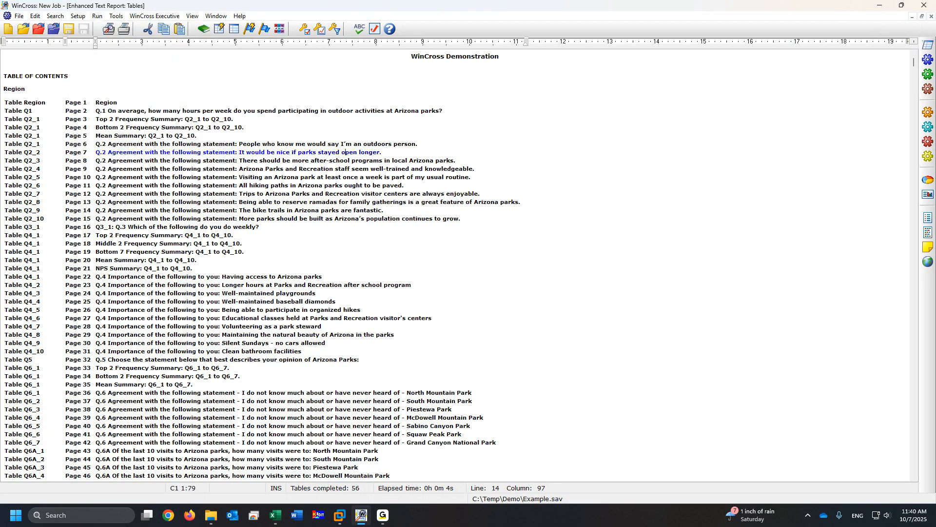